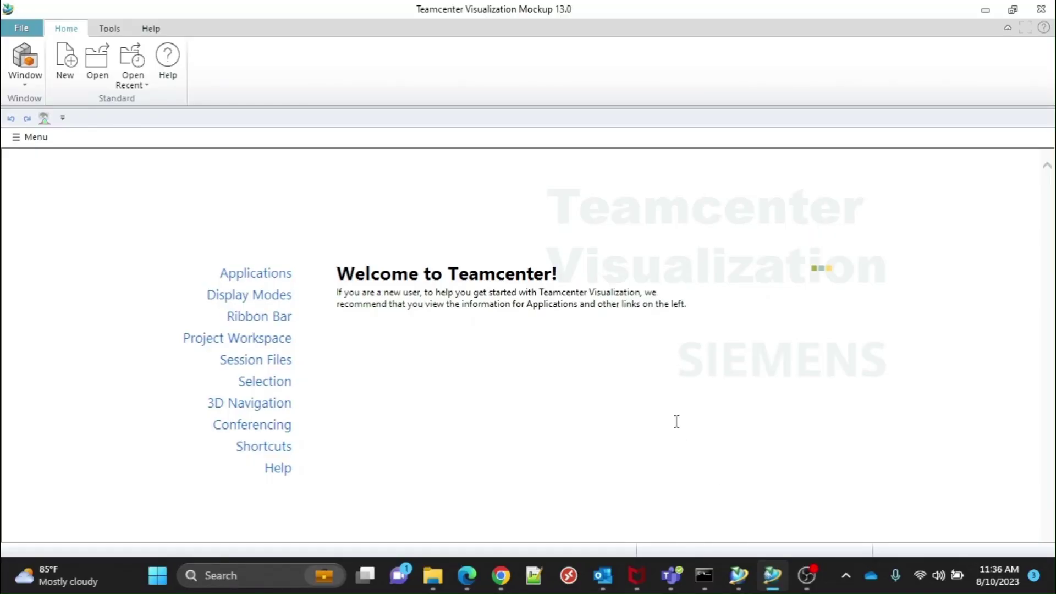
Create a new Process Document using millimetres as the units.
click(77, 58)
click(74, 113)
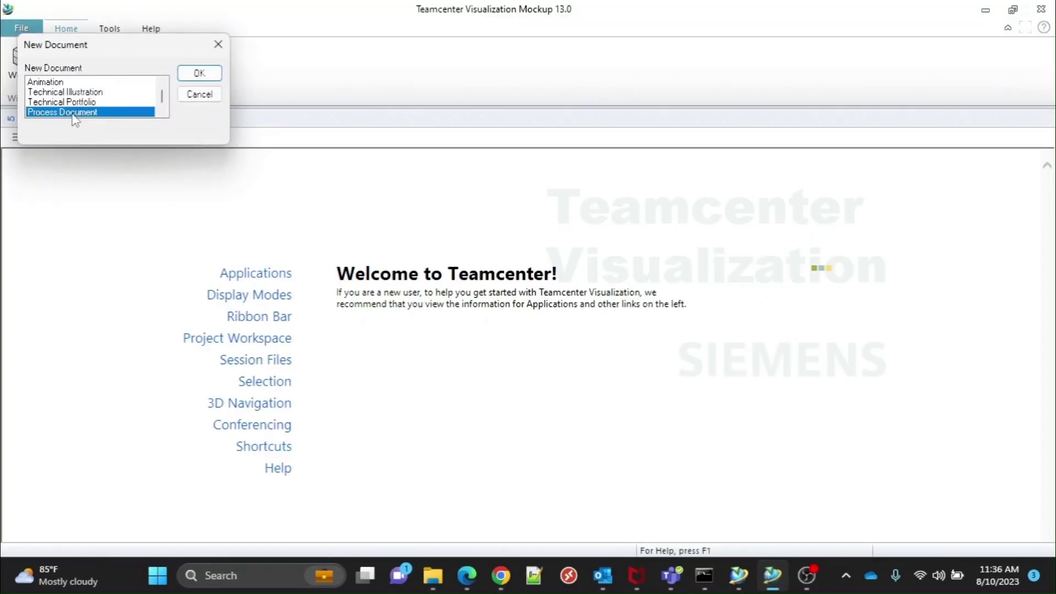
click(198, 72)
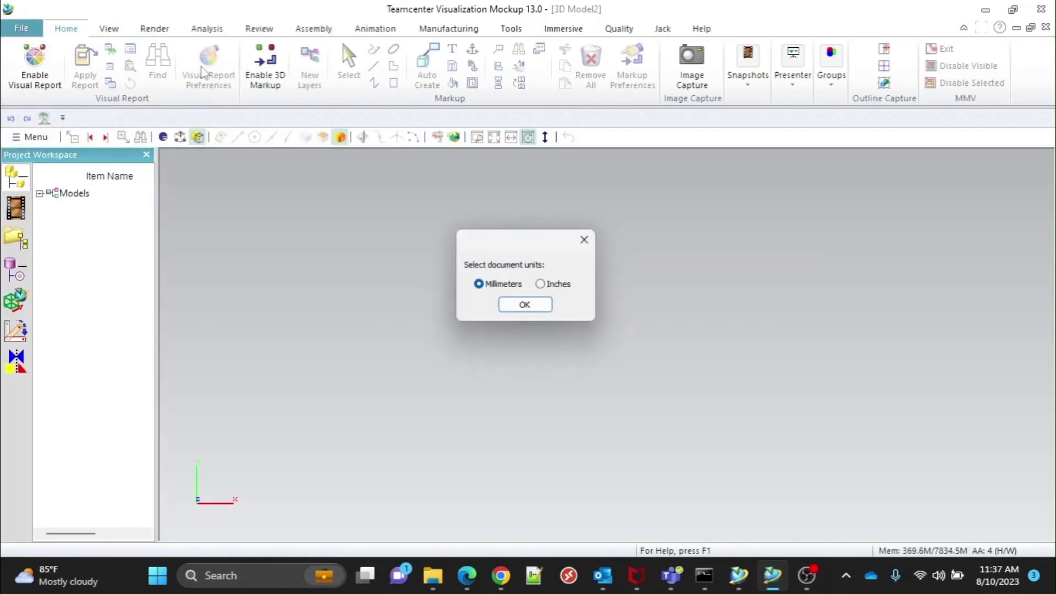
click(522, 305)
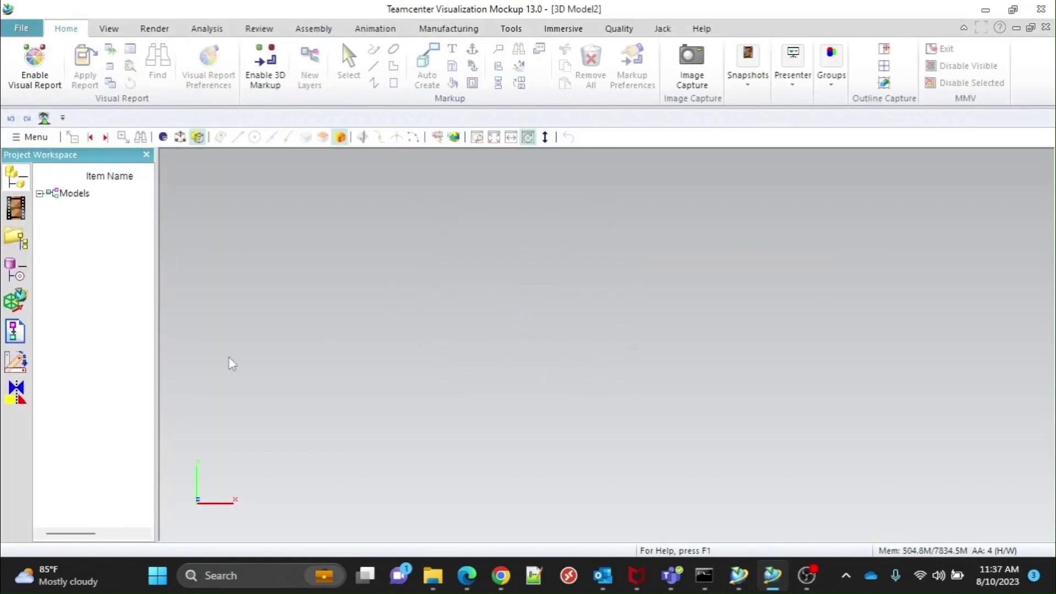
Import the Transmission.jt assembly under the Process node, show and expand it, and orbit to an oblique view.
click(10, 336)
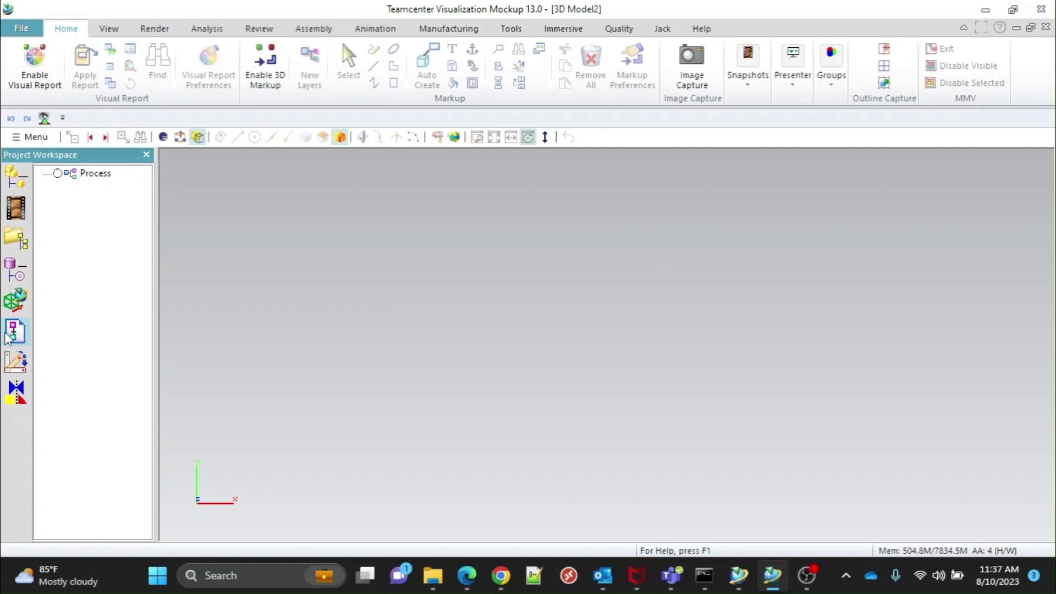
click(95, 174)
right_click(94, 176)
mouse_move(172, 170)
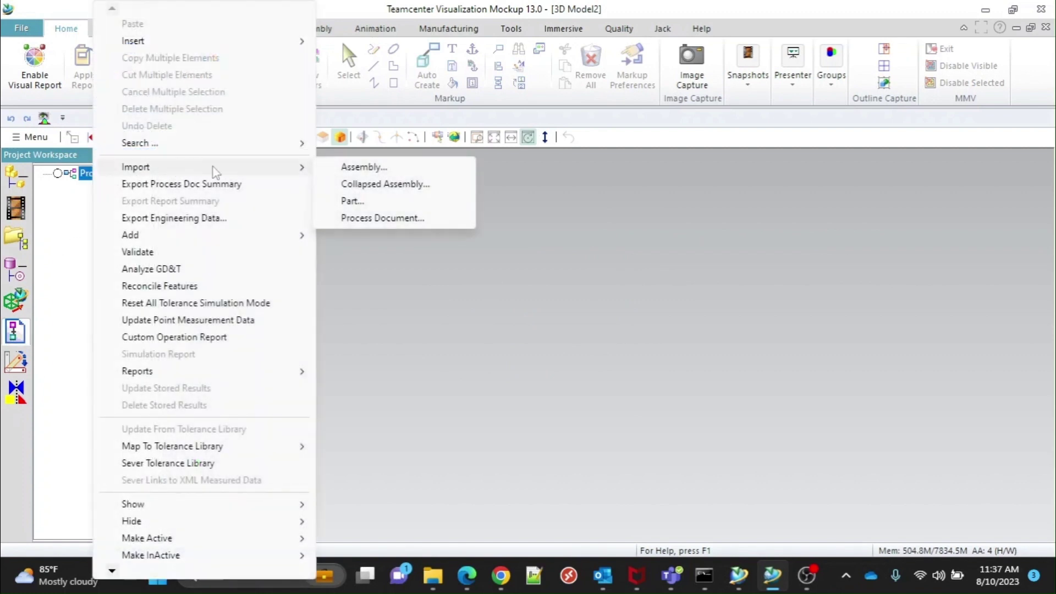
click(357, 168)
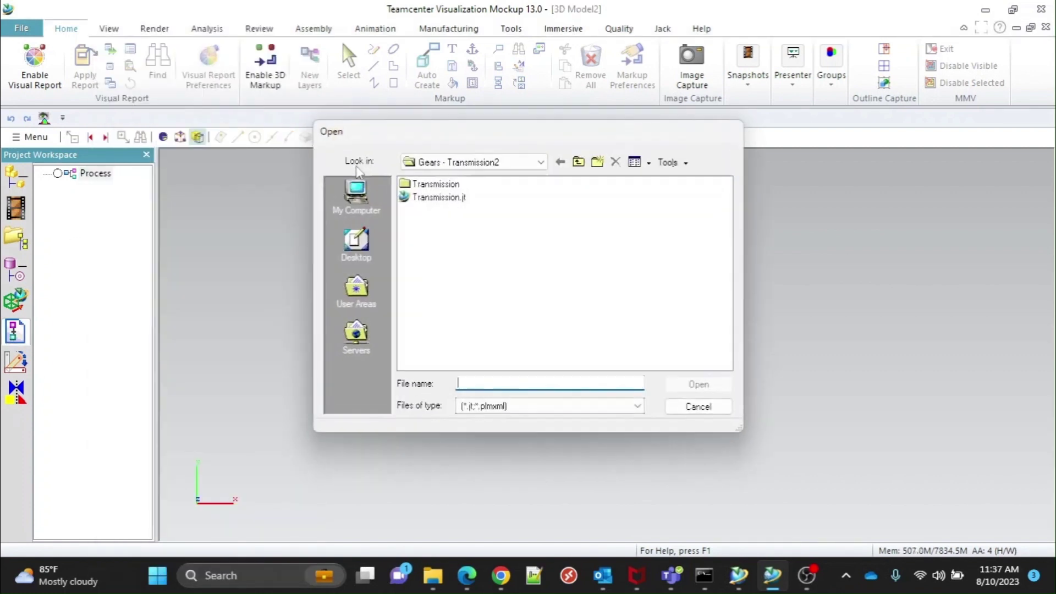
click(439, 198)
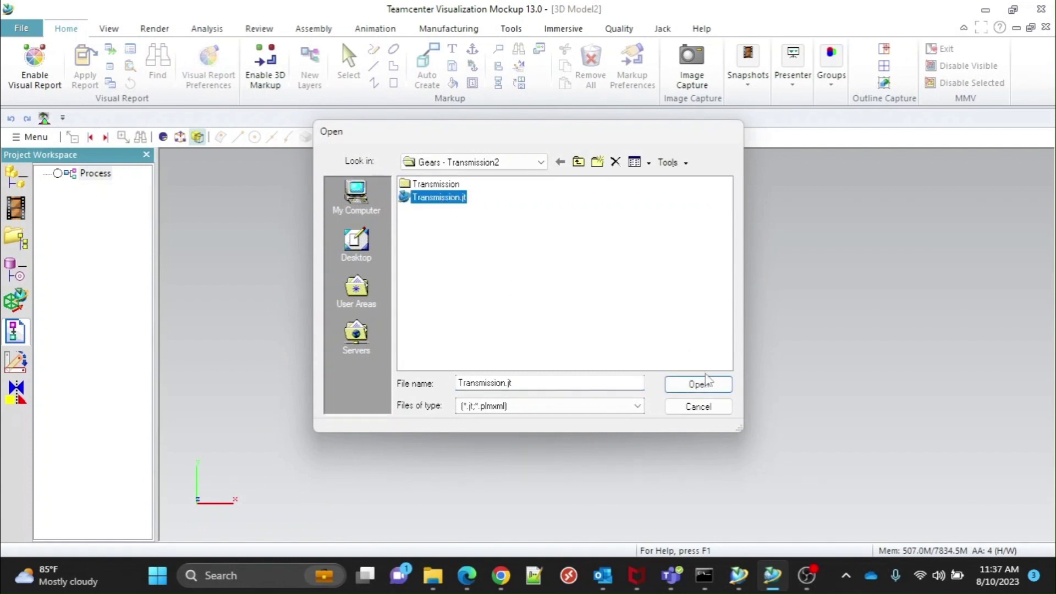
click(699, 384)
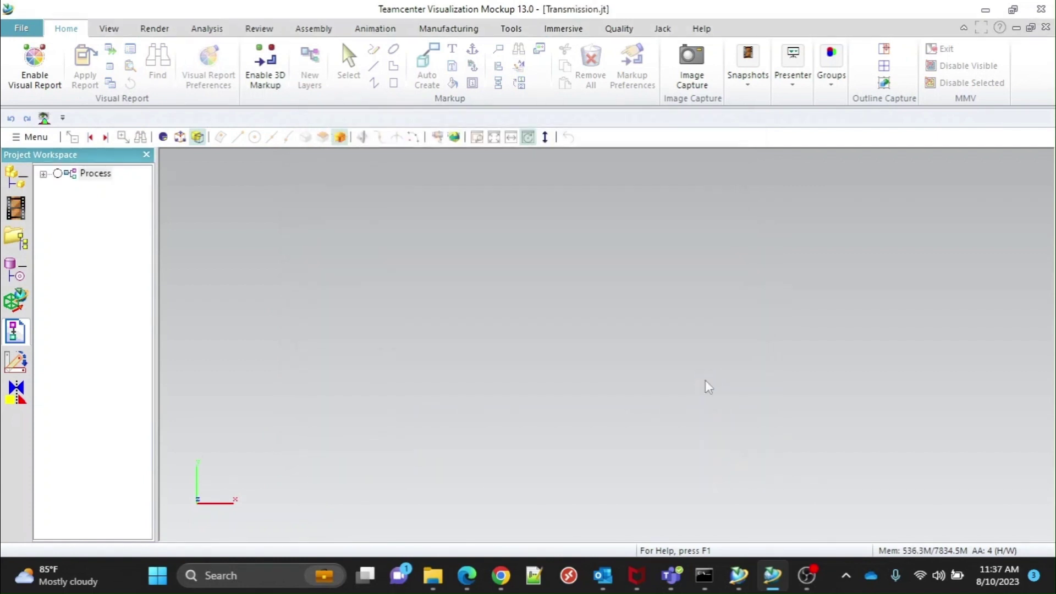
click(43, 174)
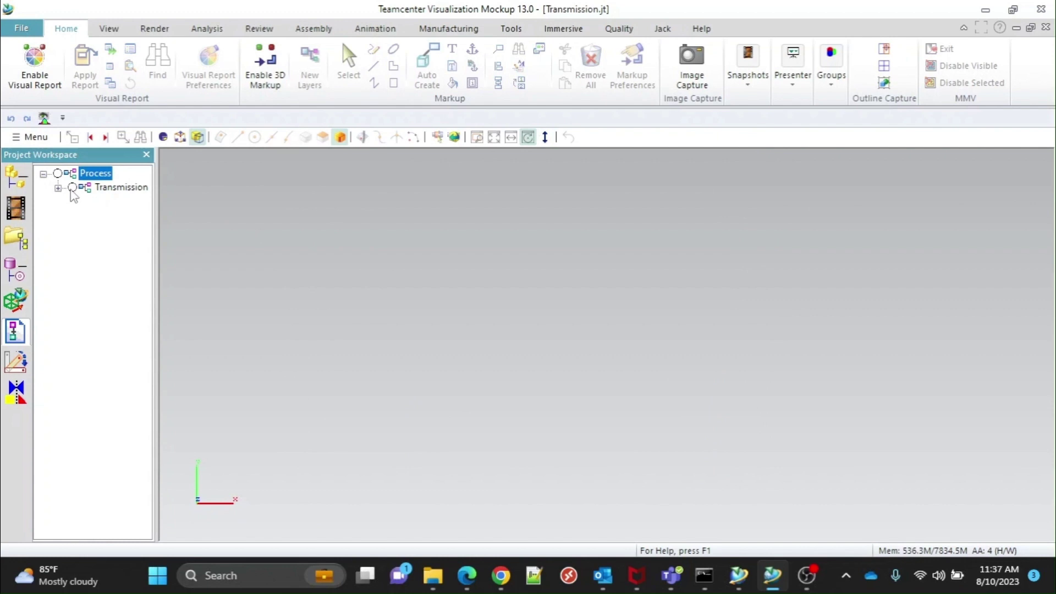
click(72, 188)
click(58, 188)
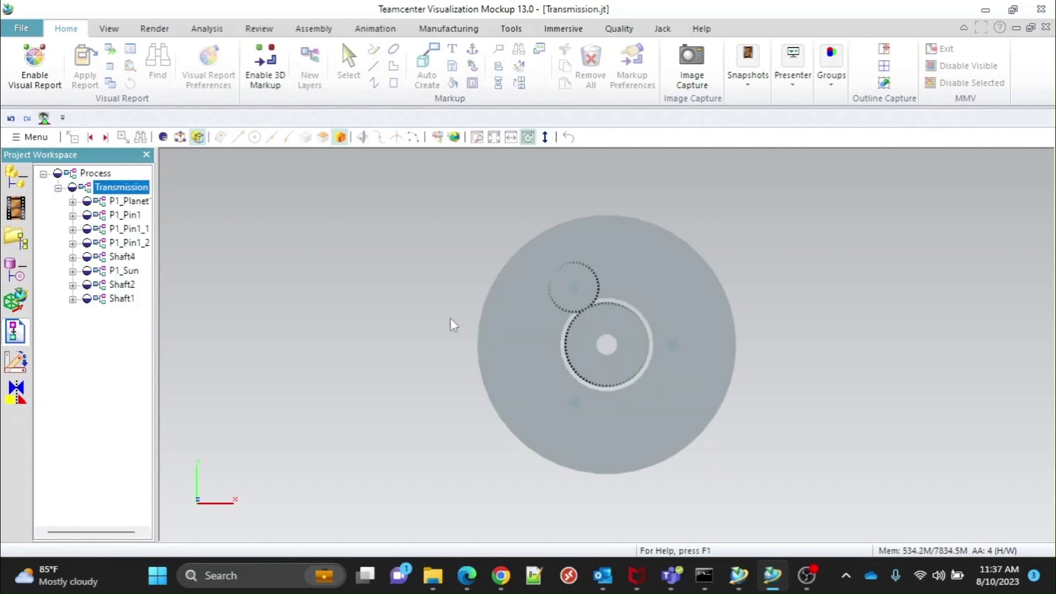
drag(453, 325, 618, 352)
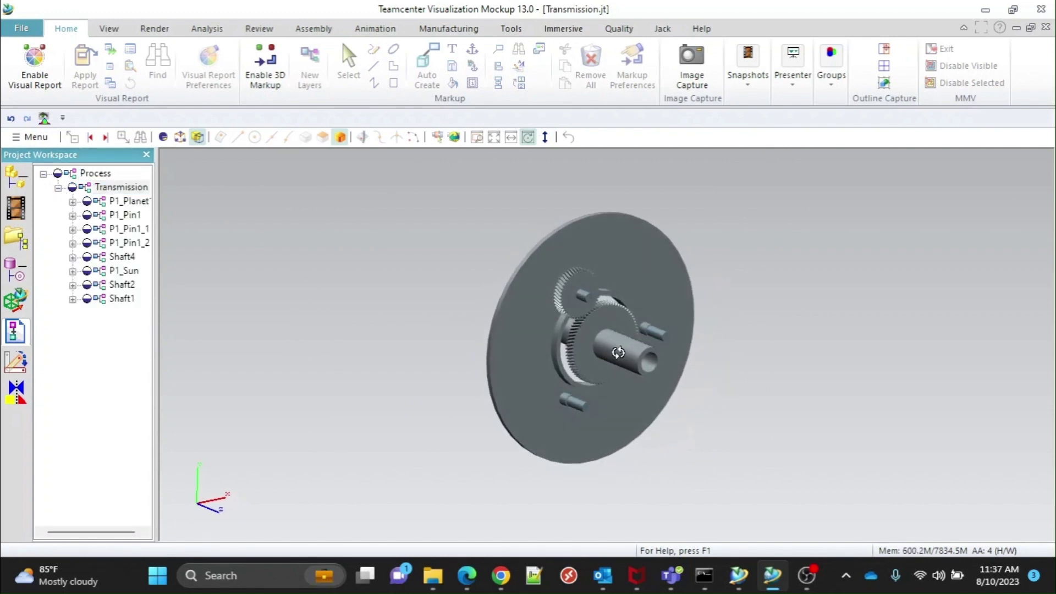
Enable VA element creation and add planes on the P1_Pin1_1 pin end and Shaft2's end face.
click(619, 28)
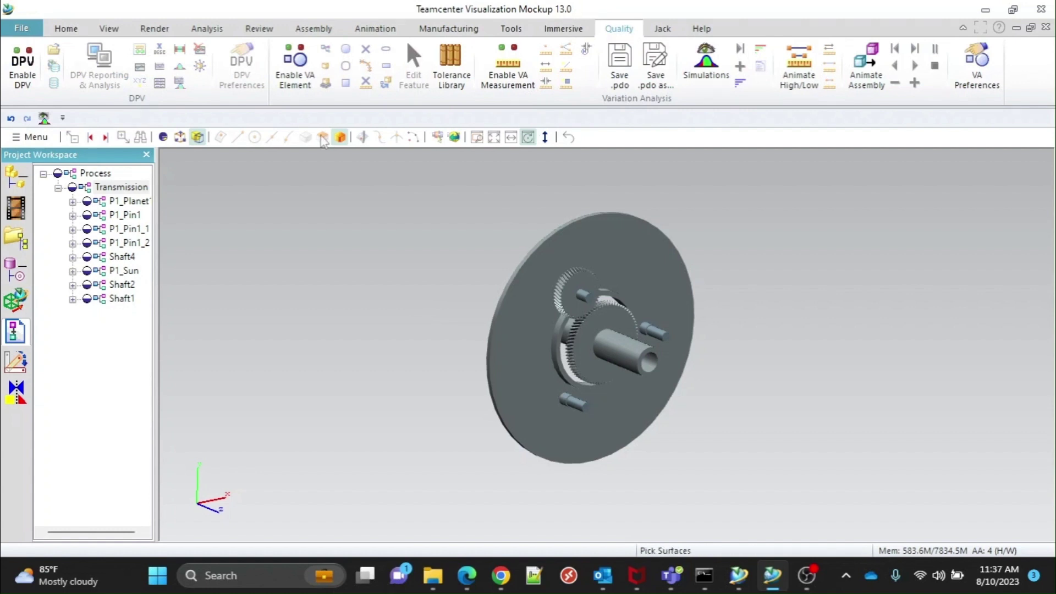
click(295, 72)
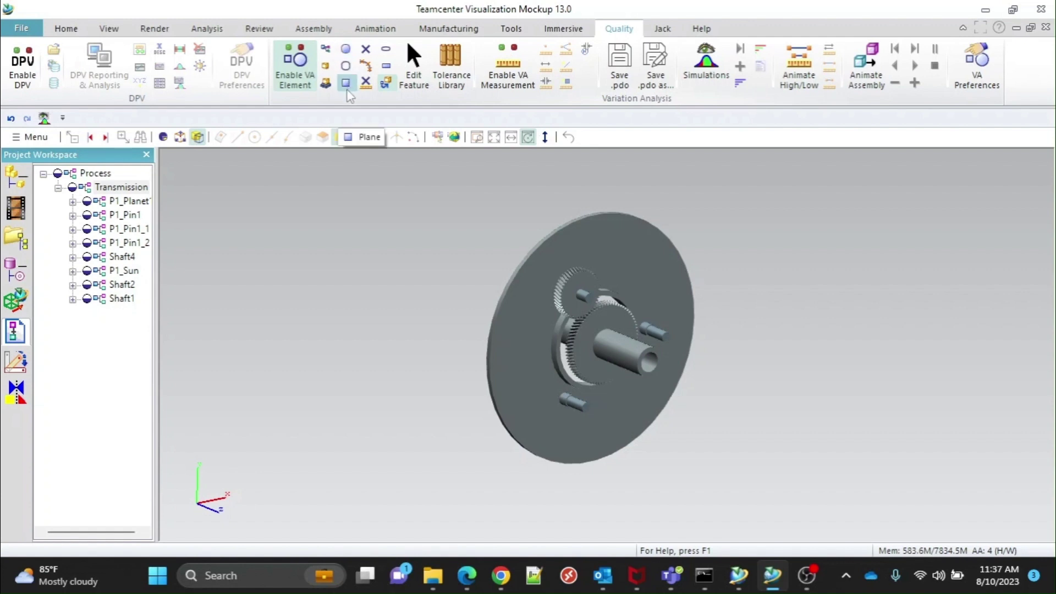
click(346, 84)
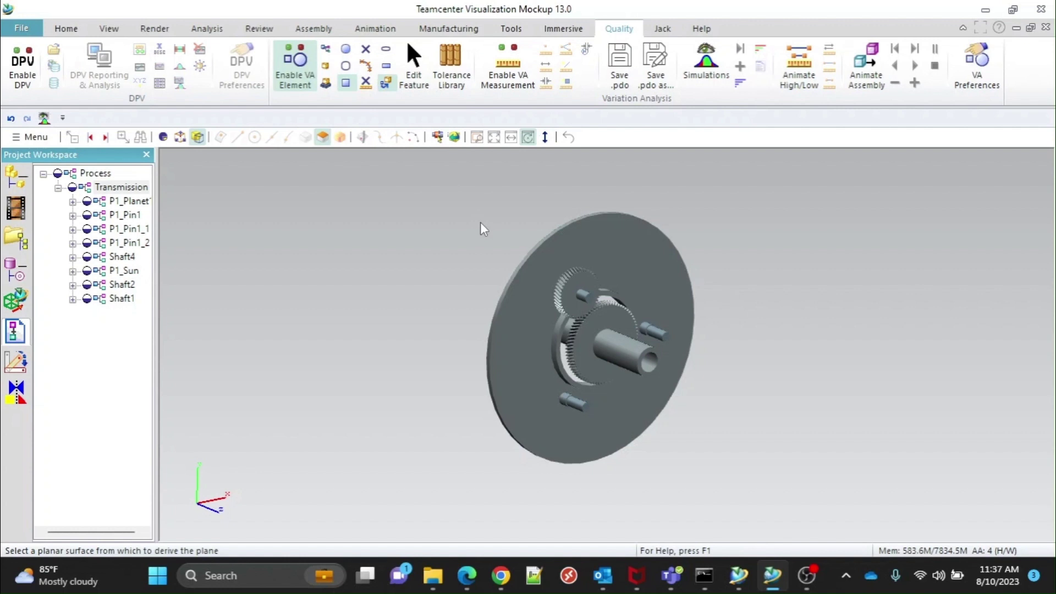
scroll(594, 302, up, 5)
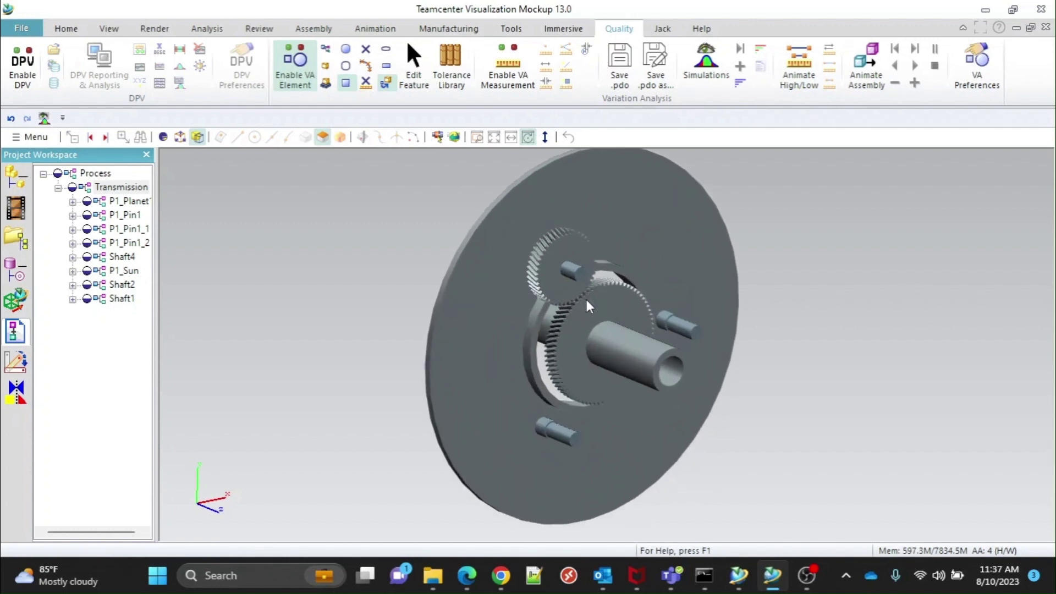
click(577, 263)
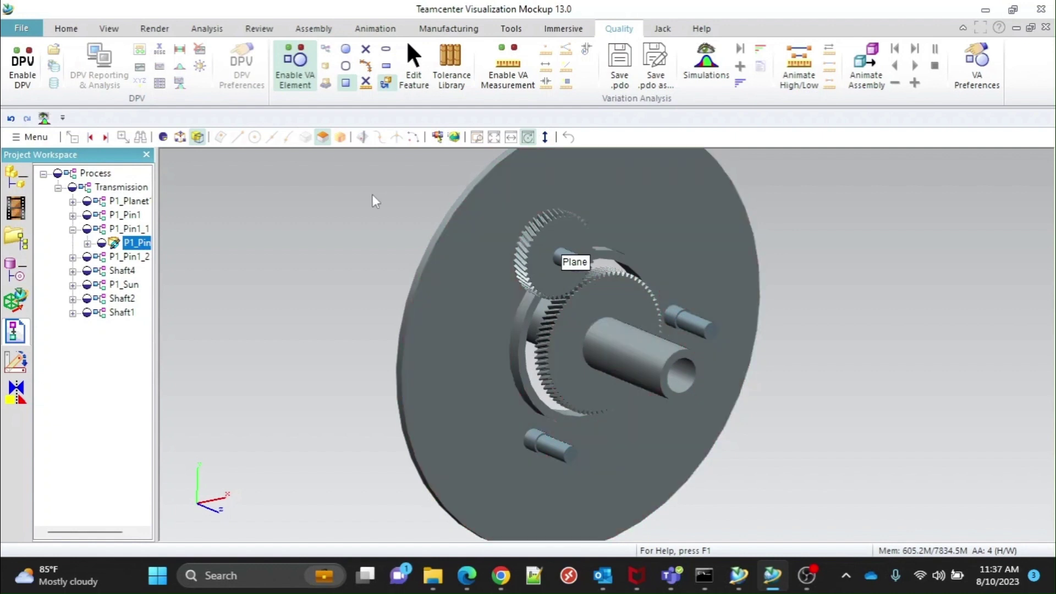
click(682, 362)
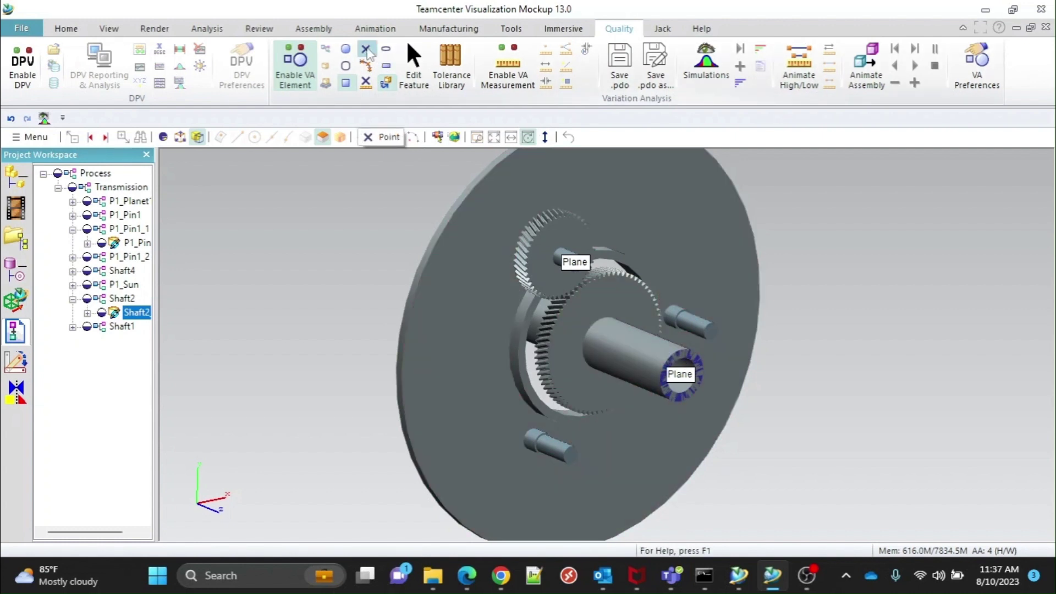
Add a Point on the pin end, then widen the panel and expand Shaft2_266 to show its plane.
click(367, 50)
scroll(580, 268, up, 2)
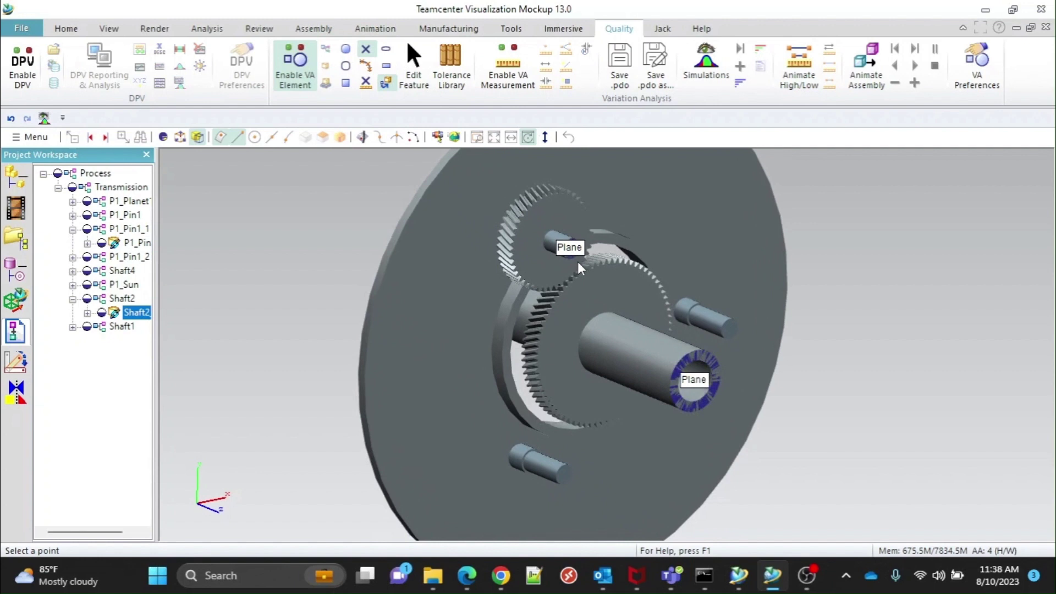
scroll(580, 269, up, 3)
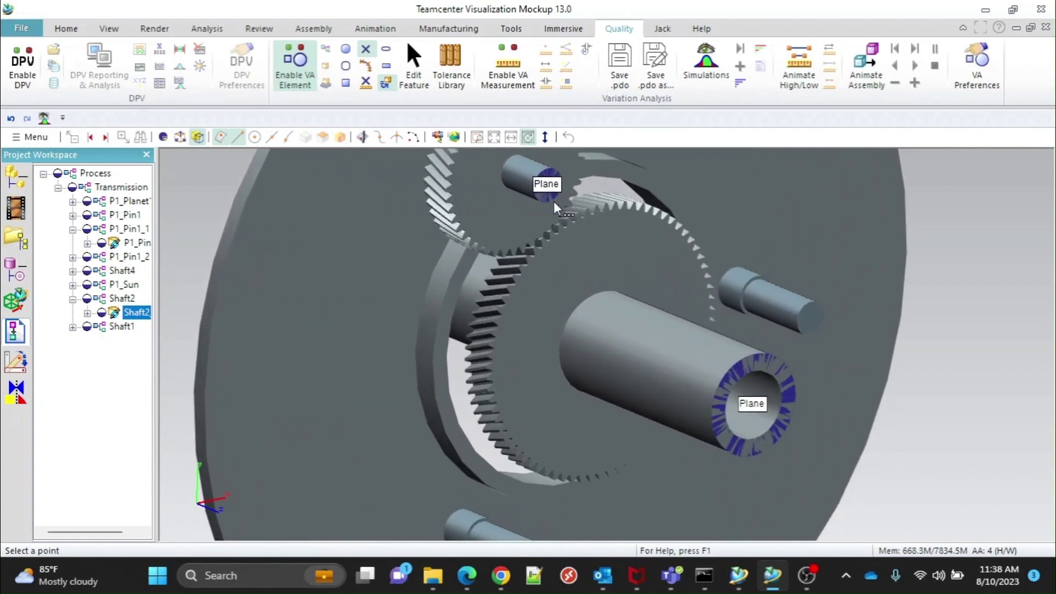
scroll(556, 208, up, 1)
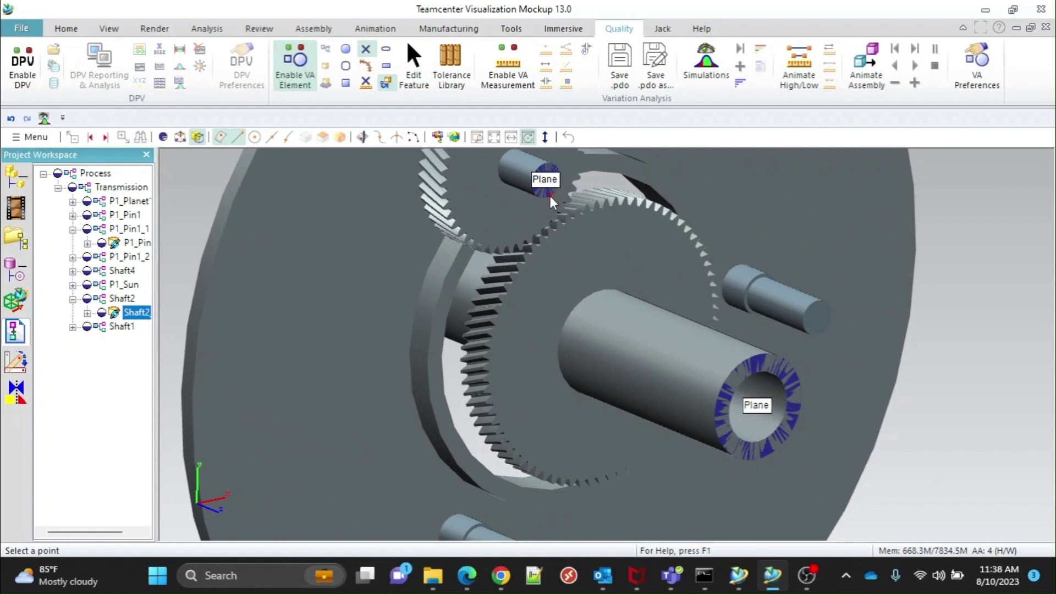
click(548, 194)
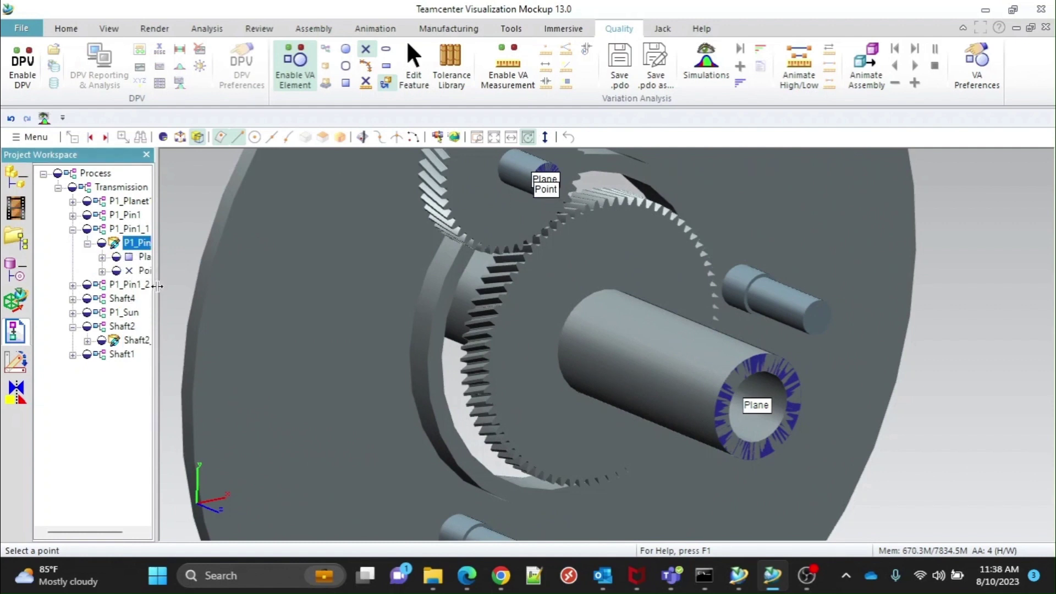
drag(156, 292, 186, 291)
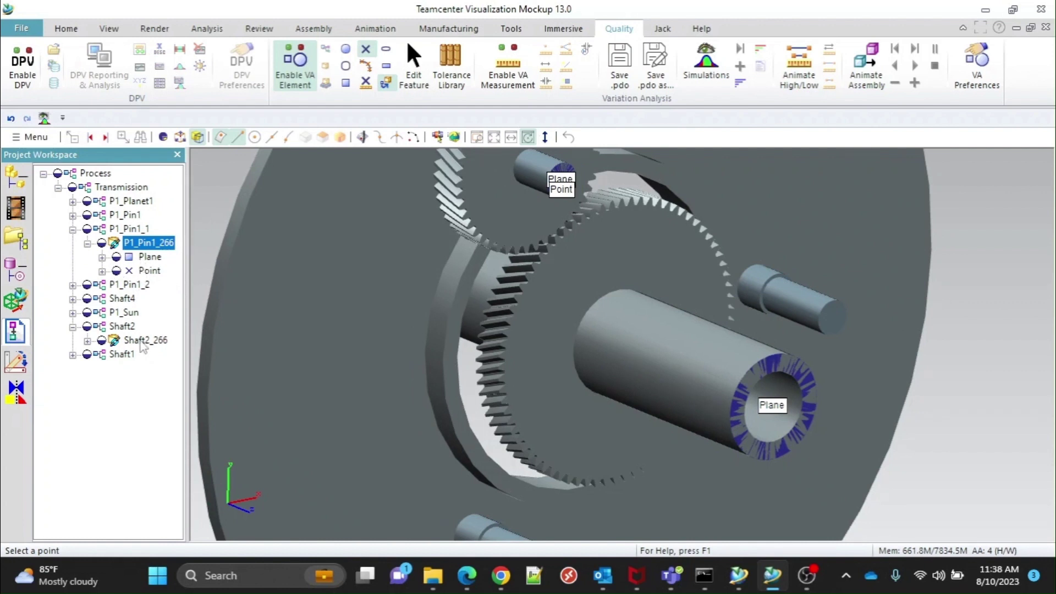
click(87, 341)
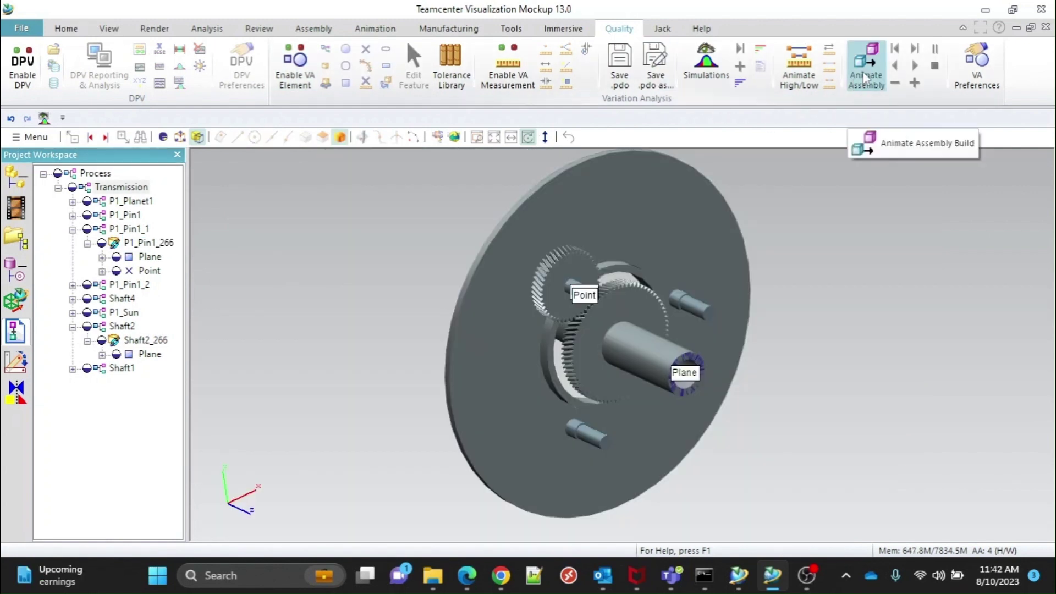
Turn on assembly animation, explode the transmission, play it forward and reverse, then explode again.
click(864, 78)
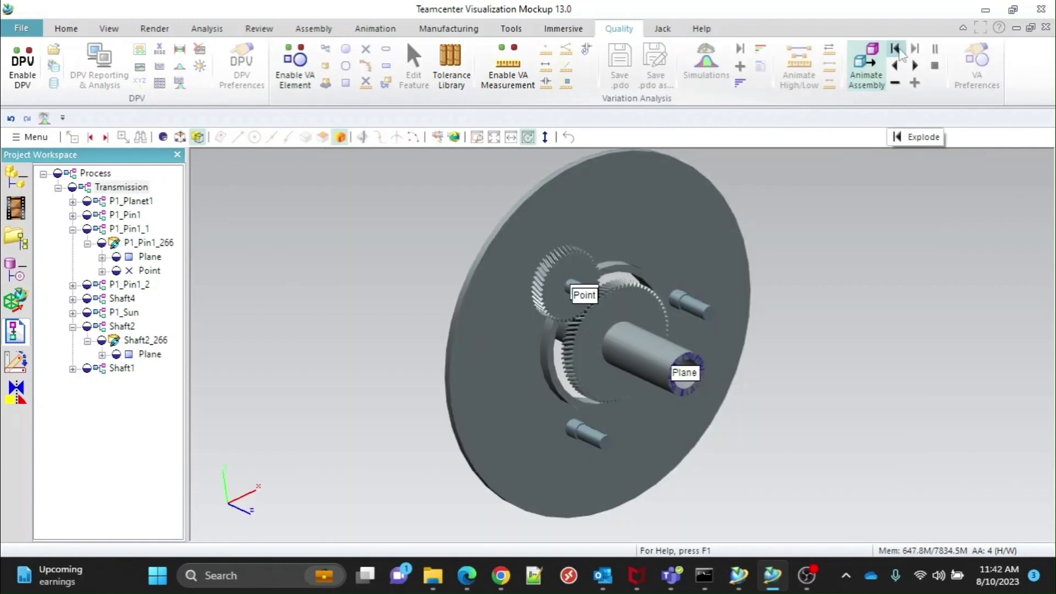
click(897, 50)
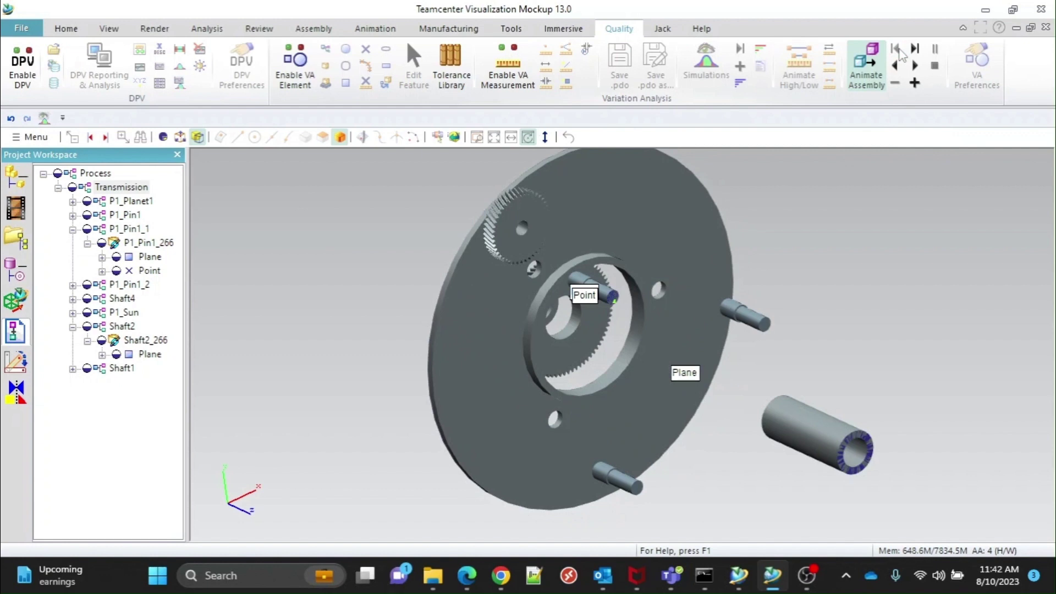
click(915, 65)
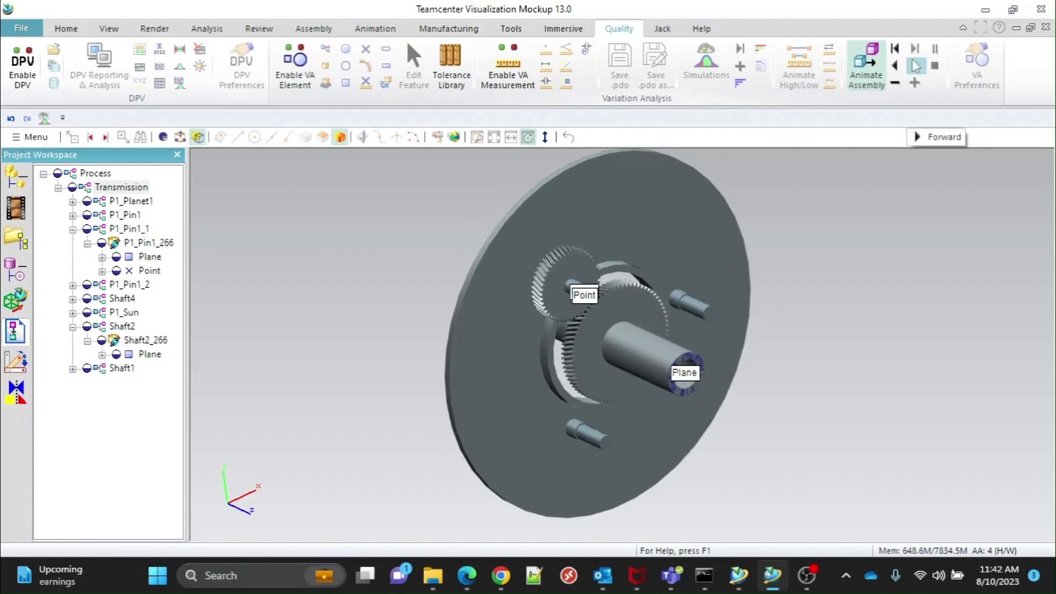
click(915, 65)
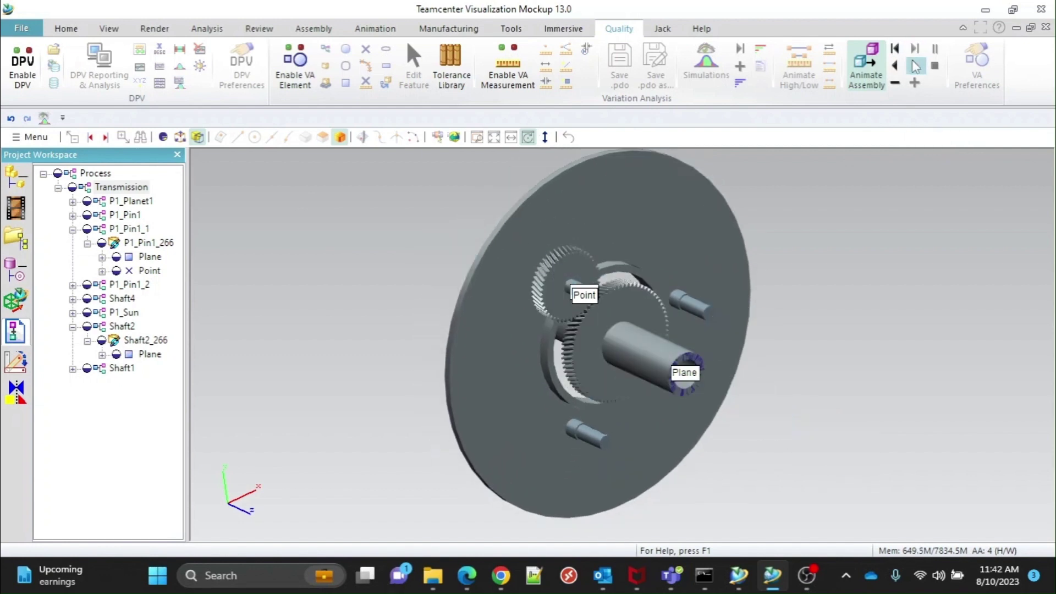
click(894, 66)
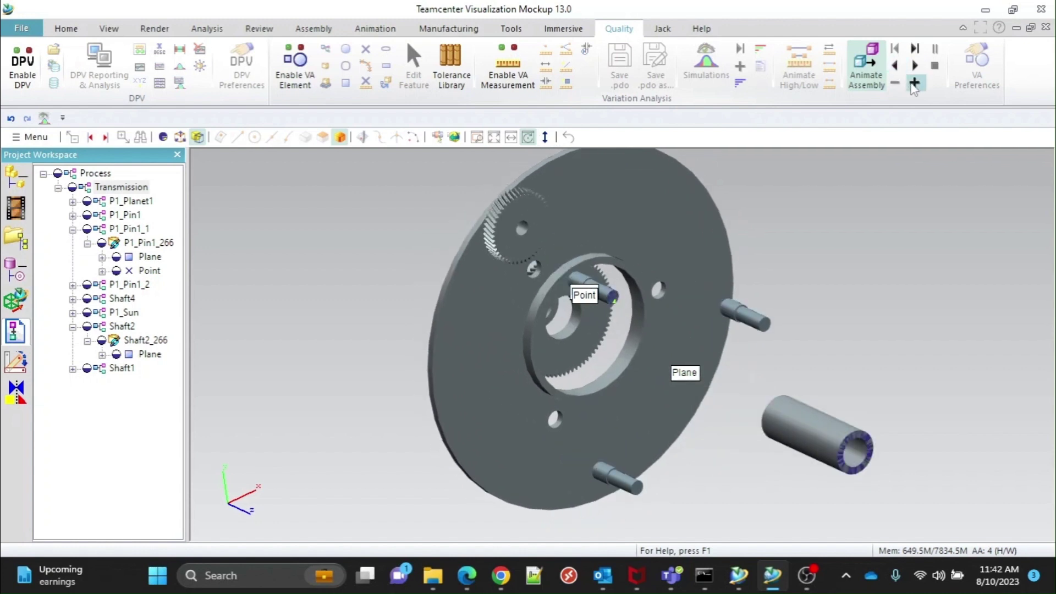
Step the build animation forward six times to bring the pins back toward the disc.
click(914, 83)
click(914, 83)
click(914, 83)
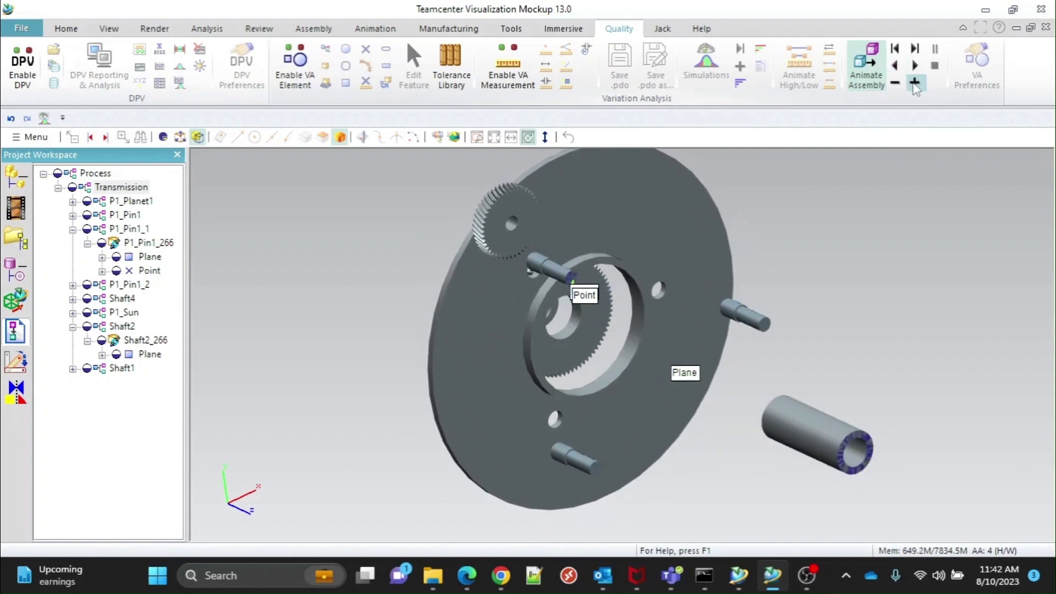
click(914, 83)
click(914, 83)
click(914, 83)
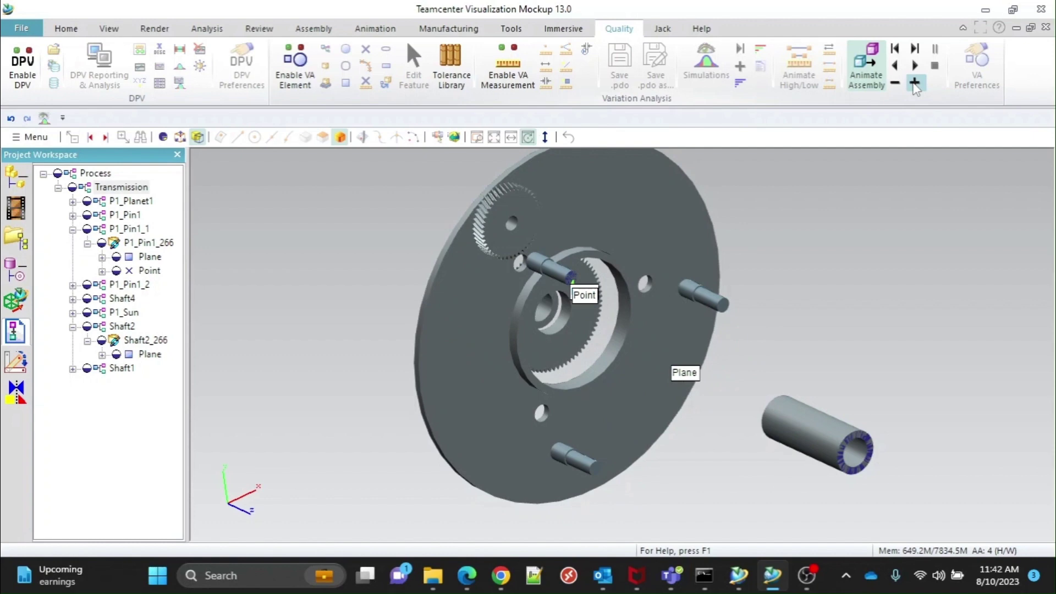
Step the parts three more times together, then add a Measurement operation to the Transmission assembly.
click(914, 83)
click(914, 83)
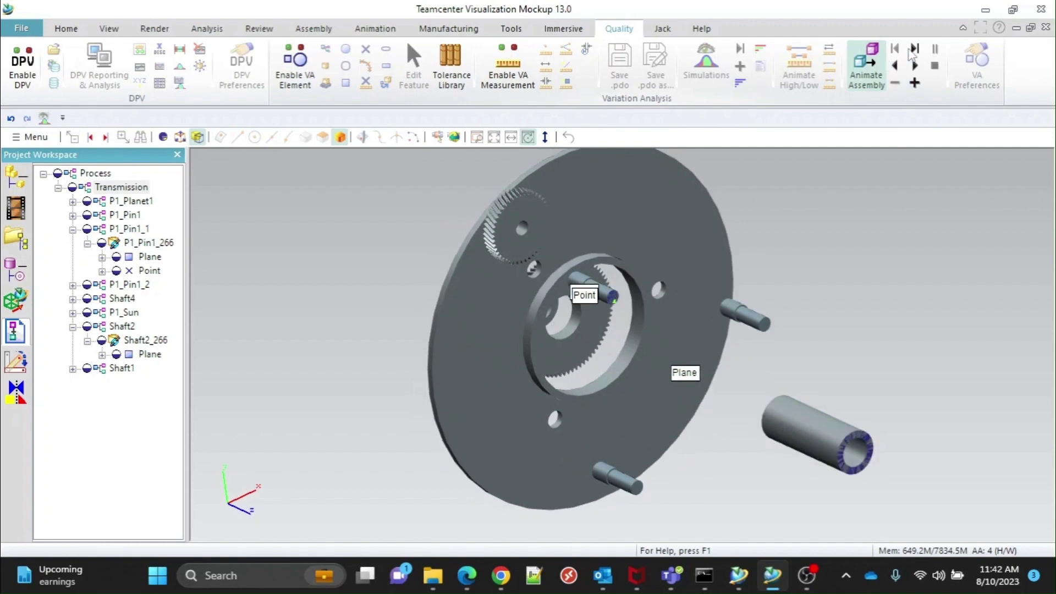
click(914, 84)
right_click(116, 189)
mouse_move(170, 220)
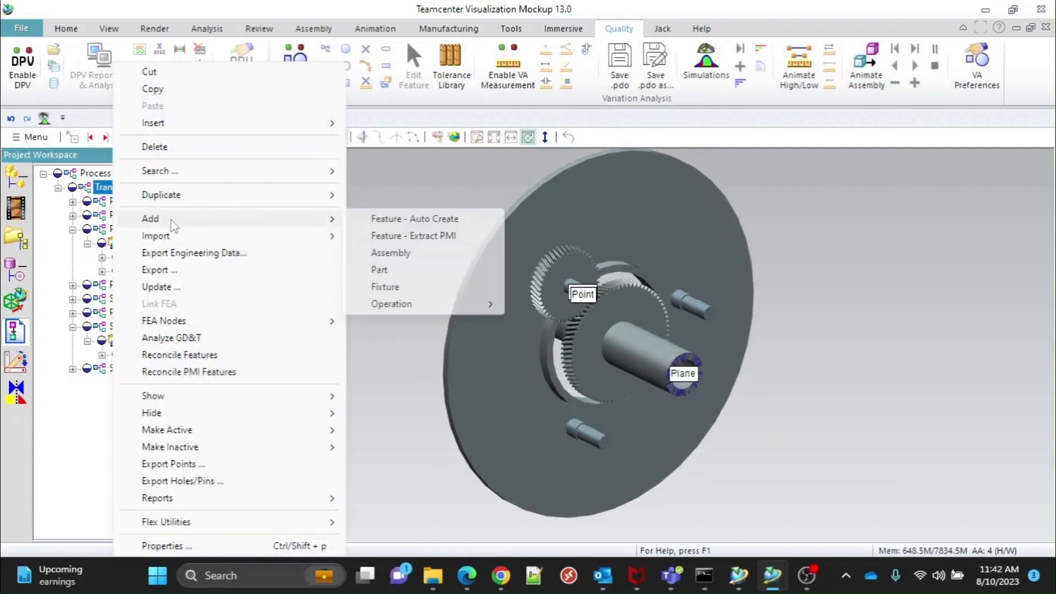
mouse_move(404, 304)
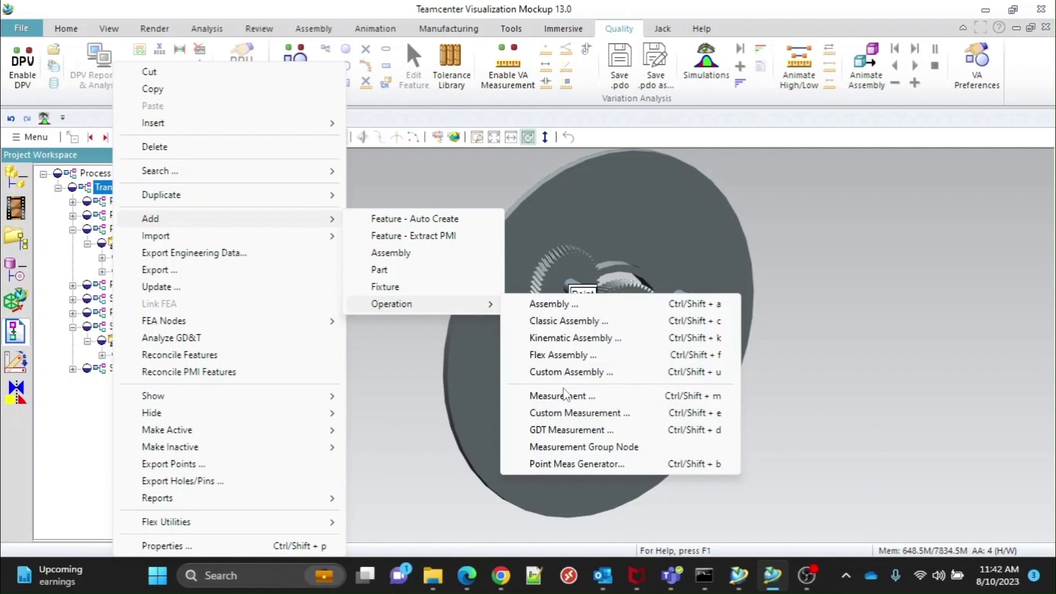
click(555, 395)
Set the measurement type to Point To Plane with the pin's Point as the from feature.
drag(494, 50, 300, 46)
click(319, 117)
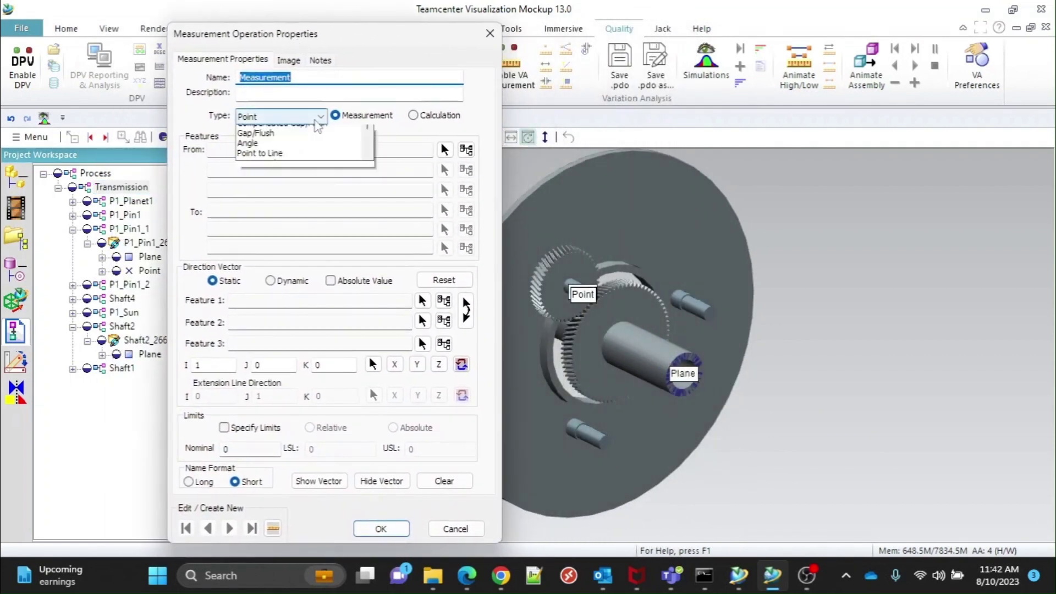
scroll(292, 168, down, 1)
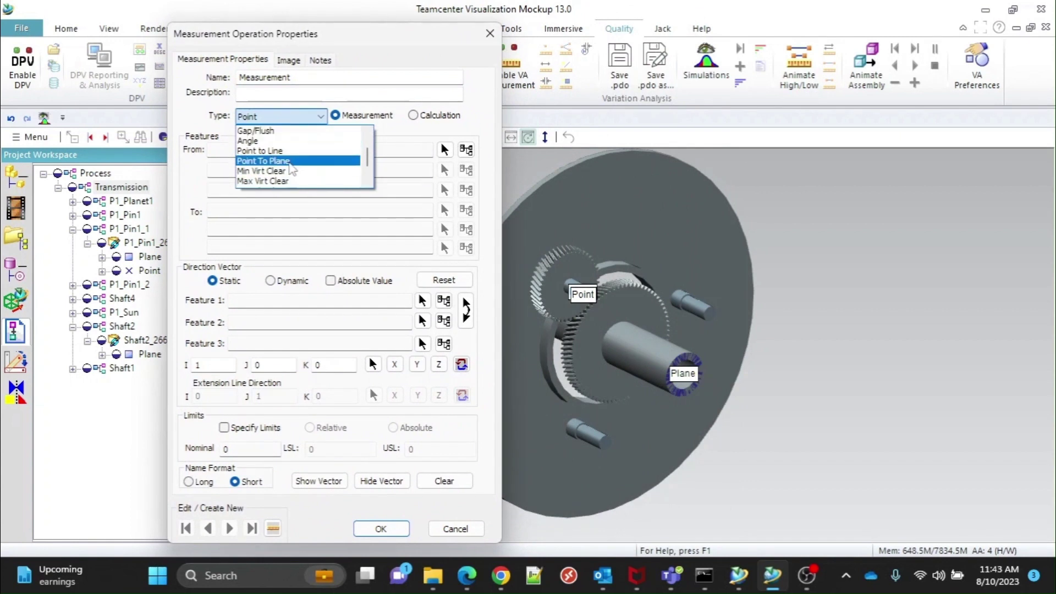
click(293, 161)
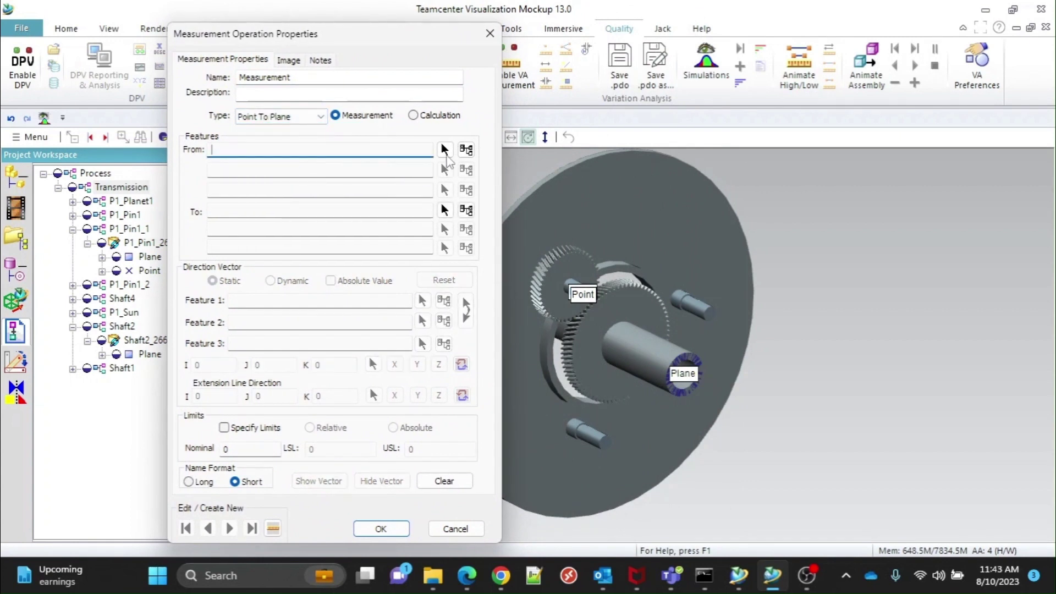
click(318, 153)
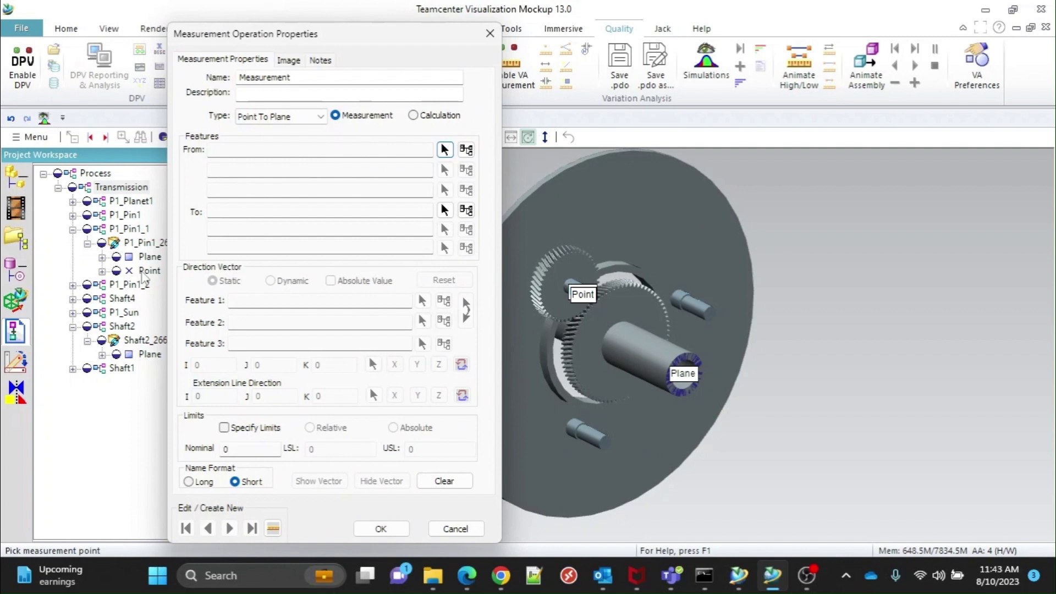
click(148, 271)
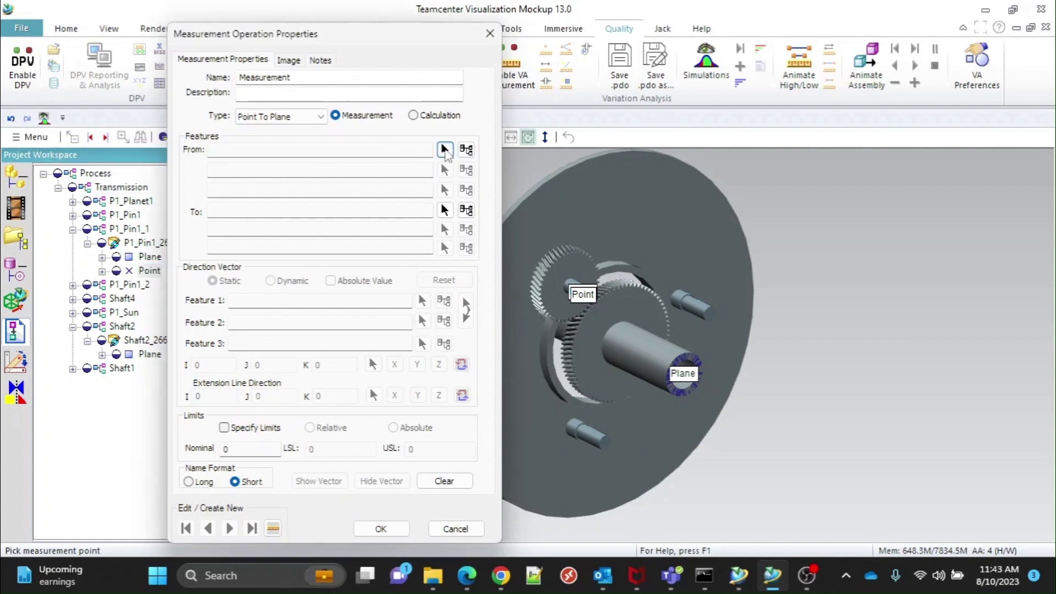
click(465, 150)
Set Shaft2's Plane as the to feature and enable relative limits of -0.1 and 0.1.
click(278, 211)
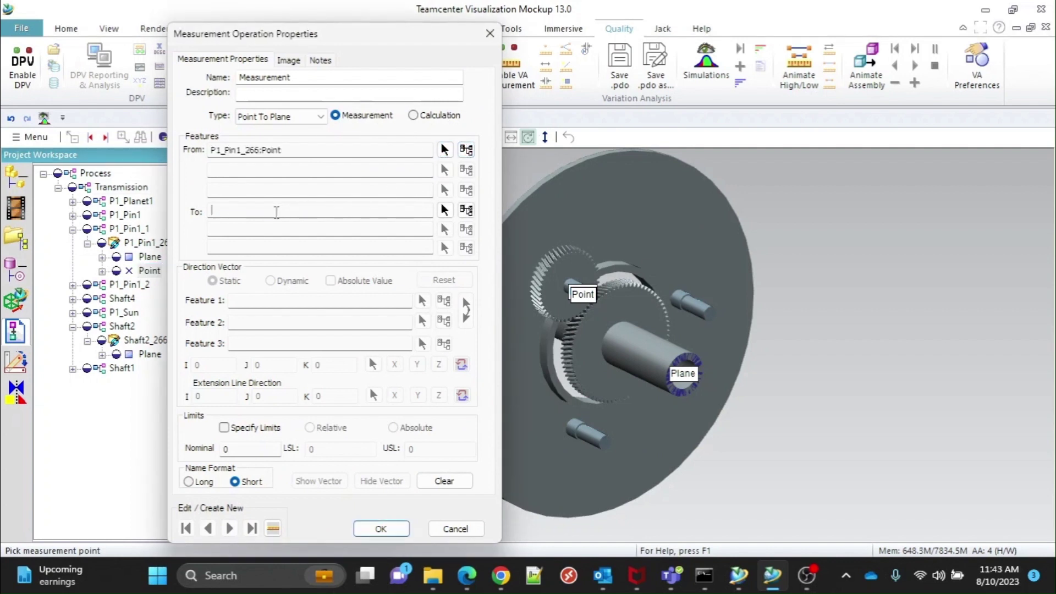
click(154, 354)
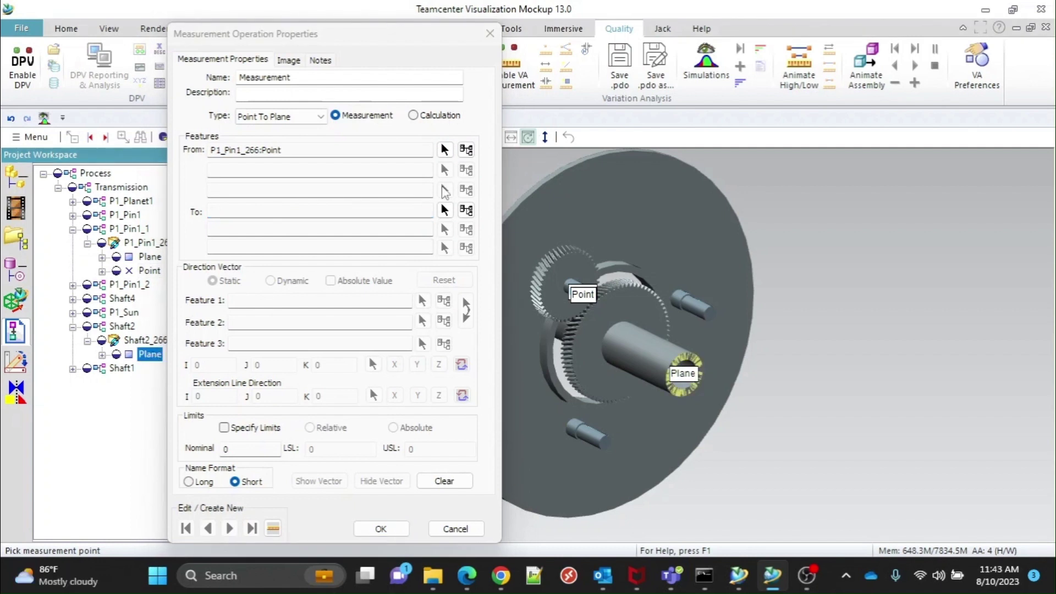
click(444, 211)
click(144, 354)
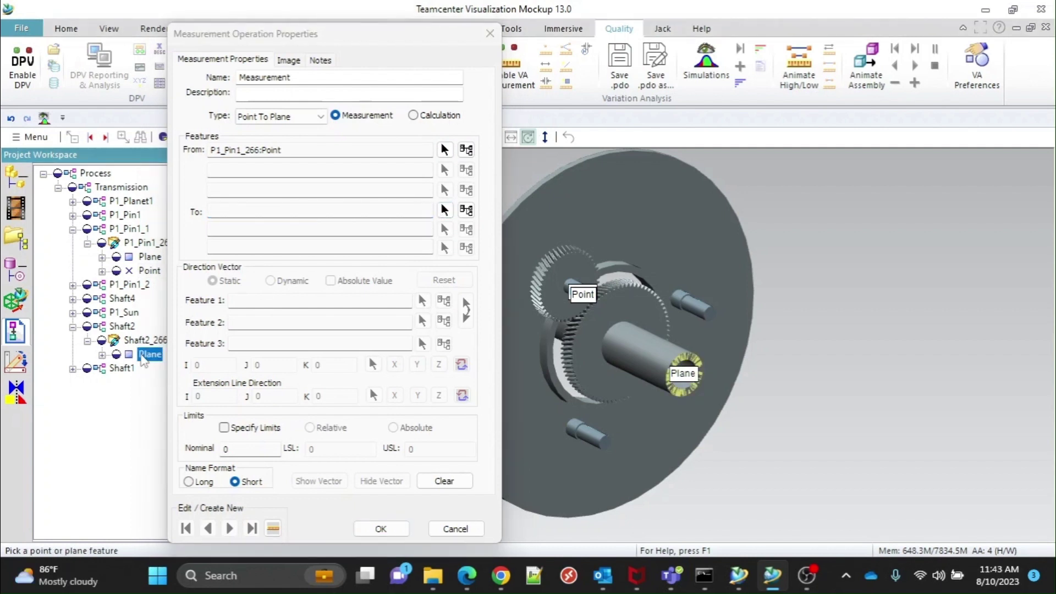
click(466, 210)
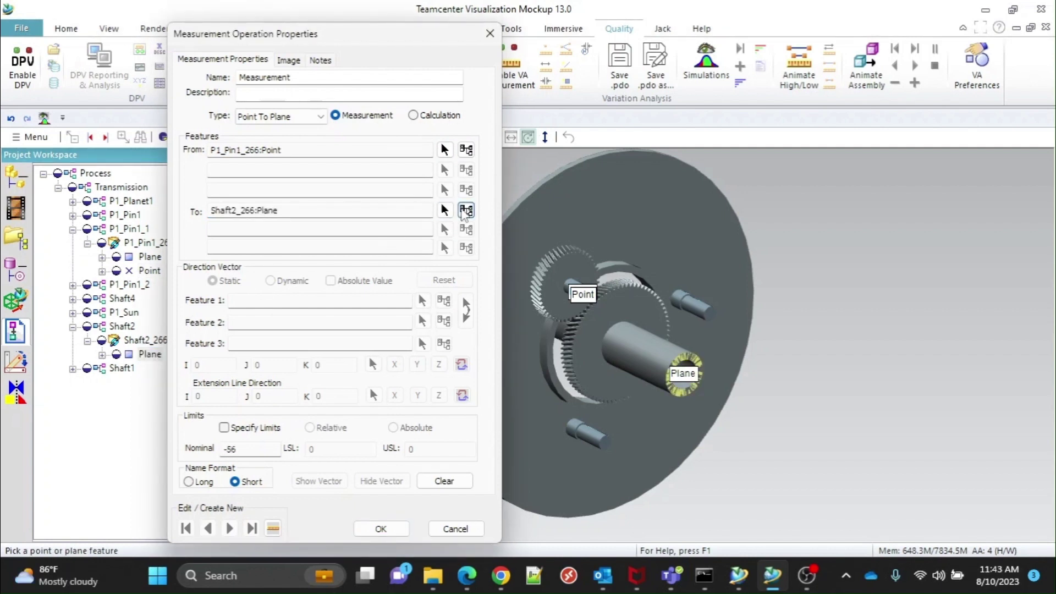
click(224, 427)
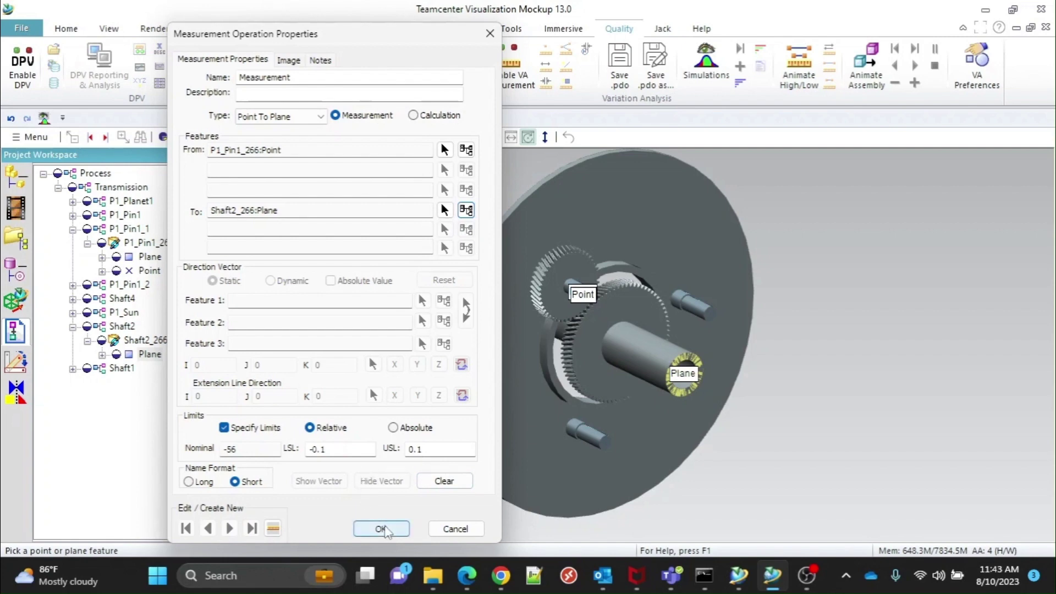
Create the point-to-plane measurement and move its label up and right for a clear side view.
click(381, 529)
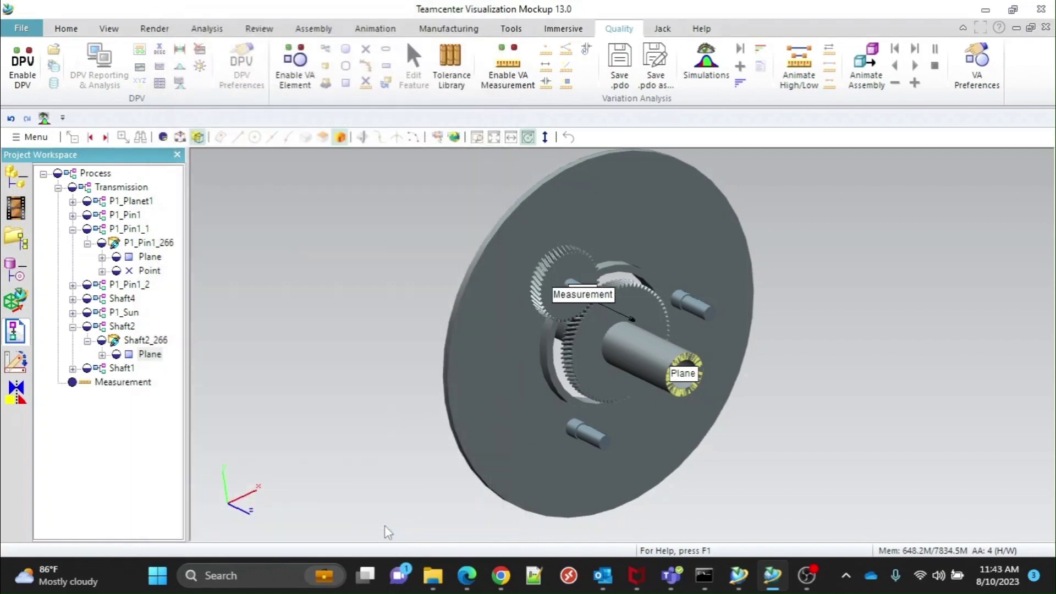
drag(424, 427, 418, 374)
drag(602, 300, 722, 237)
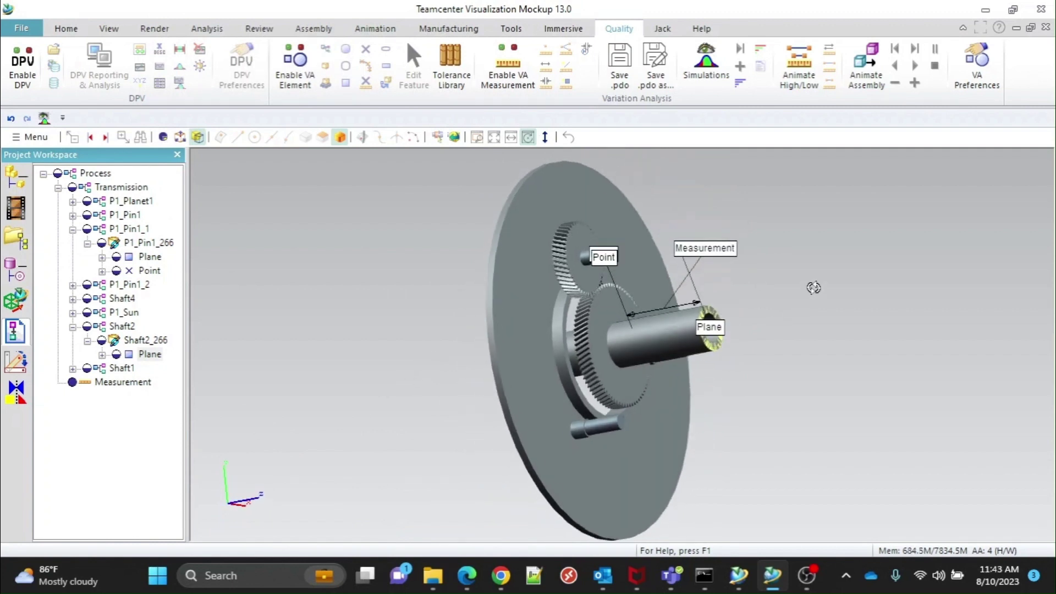
drag(814, 288, 792, 259)
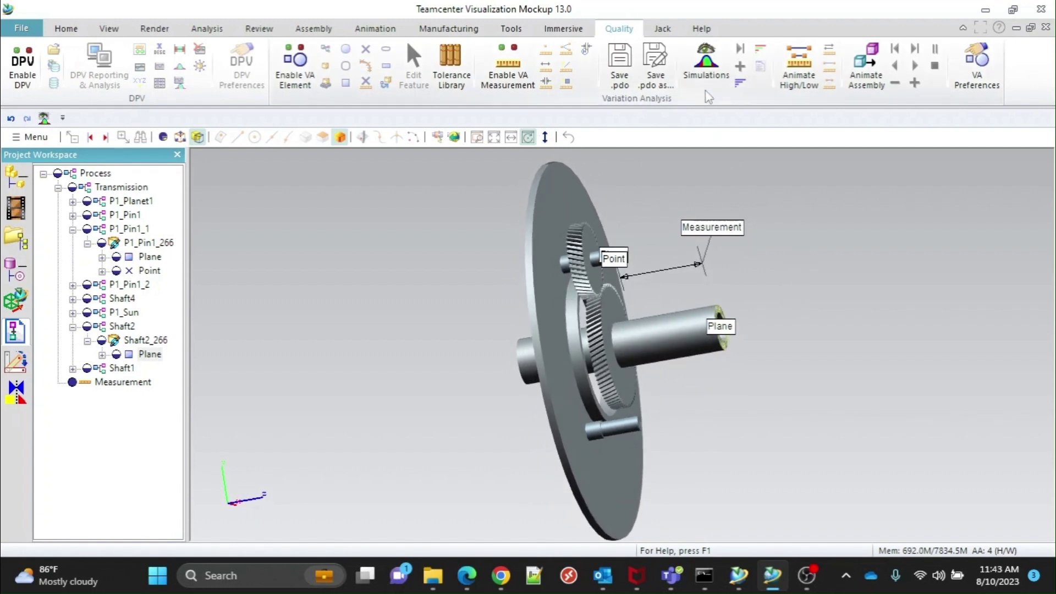
Run the 500 Monte Carlo simulations and bring up the measurement's result options.
click(707, 66)
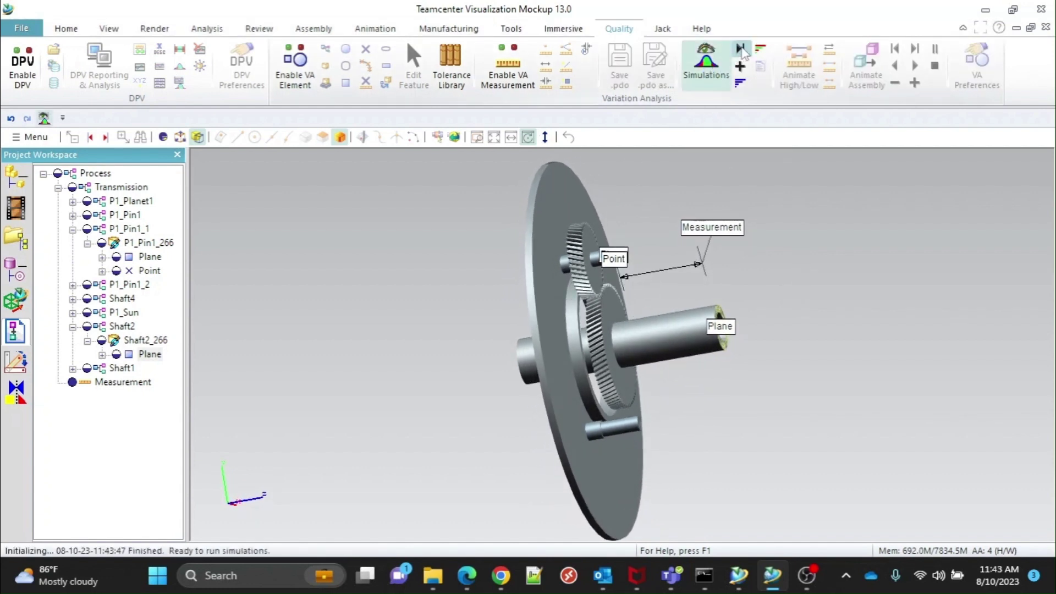
click(740, 49)
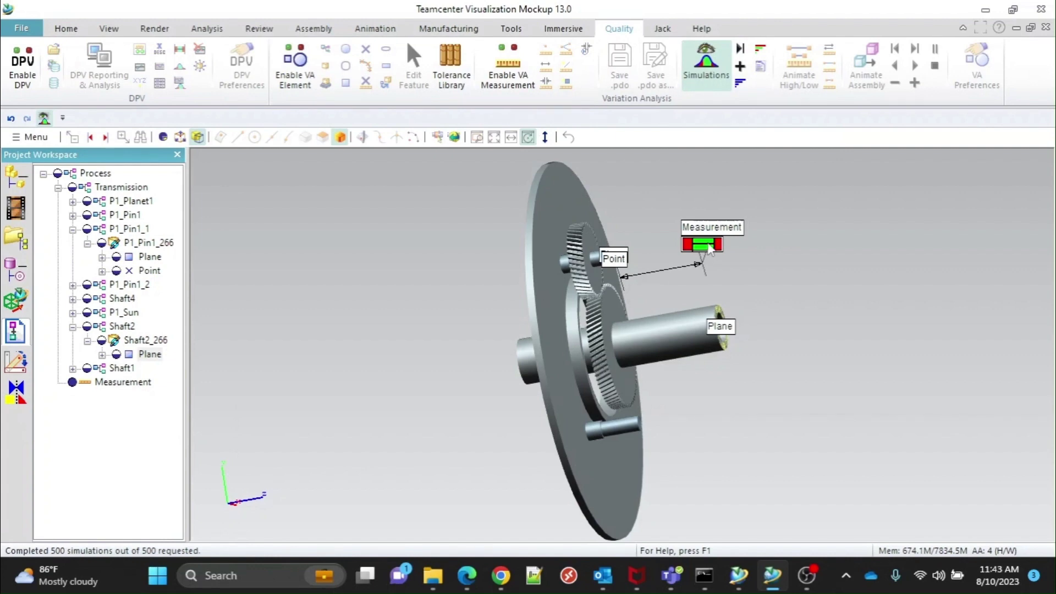
right_click(708, 248)
Open the measurement's Process Report, view the enlarged Histogram, then close the Reports window.
click(766, 270)
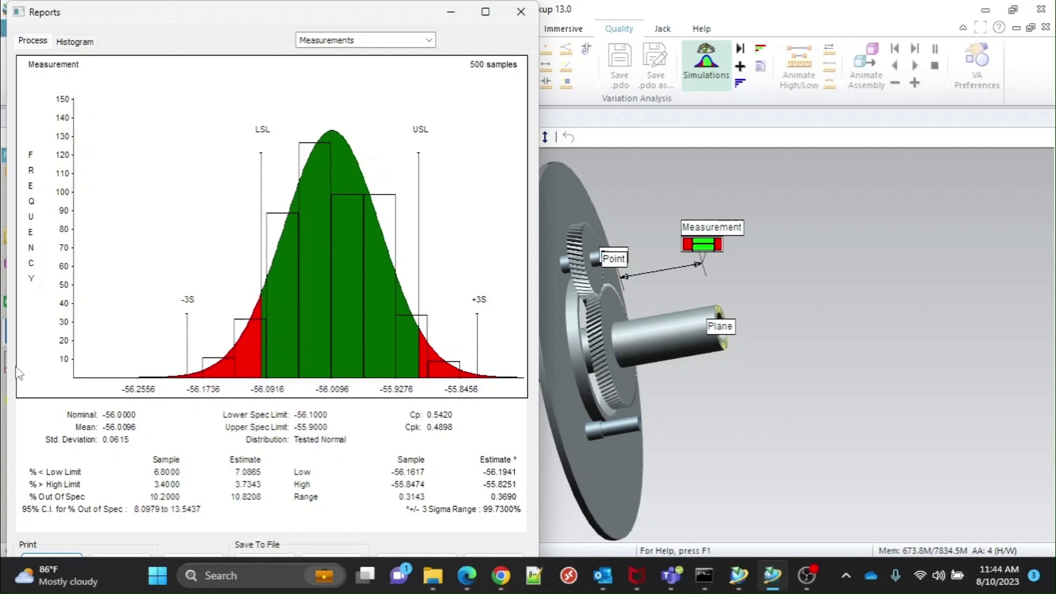
click(81, 45)
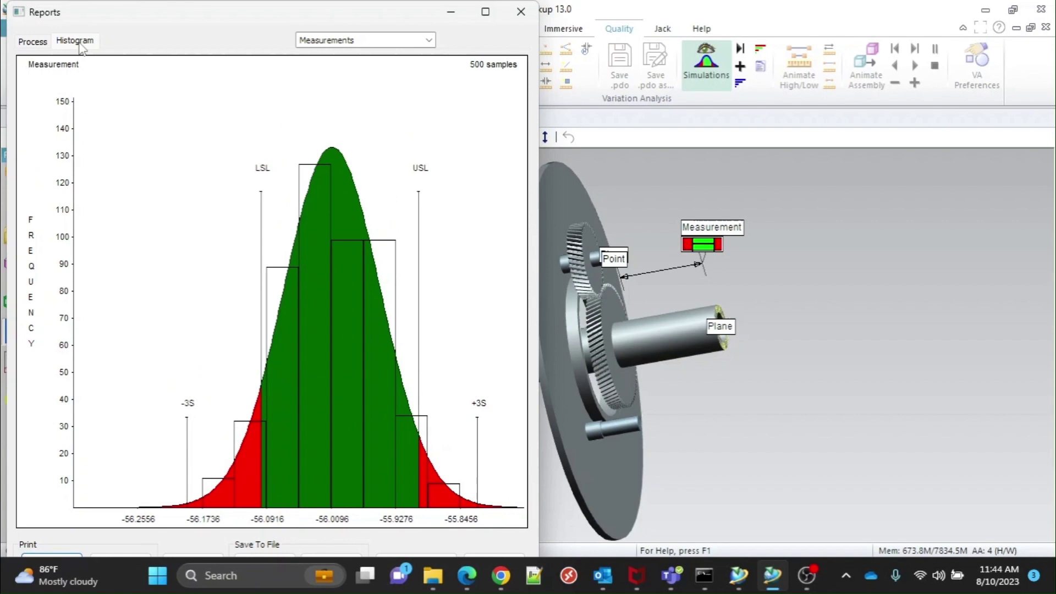
click(533, 10)
Attach a control chart, results table and histogram to the Measurement gauge, then open Report Preferences.
right_click(713, 250)
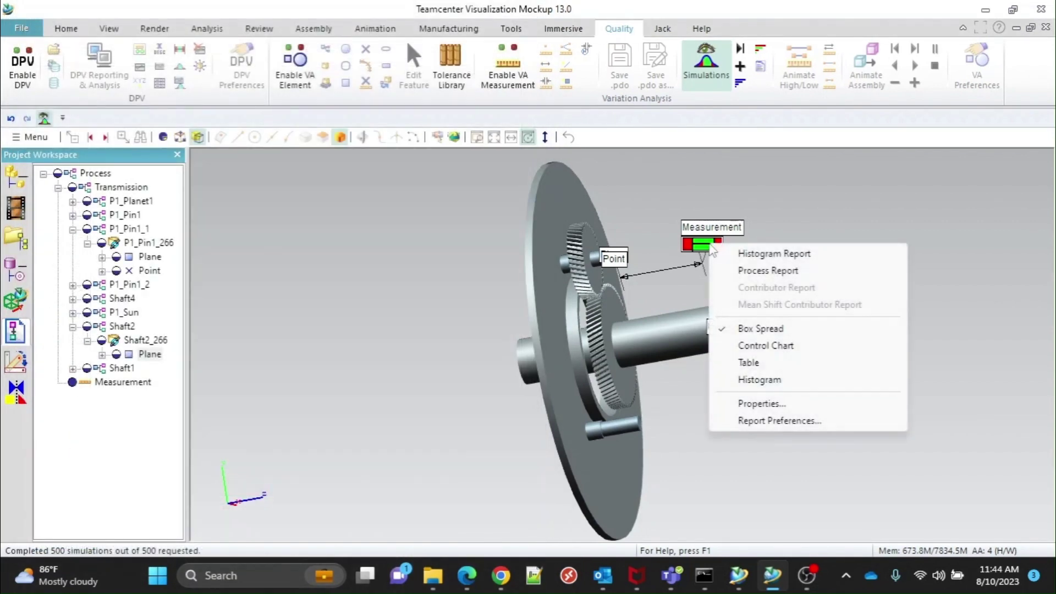
click(745, 345)
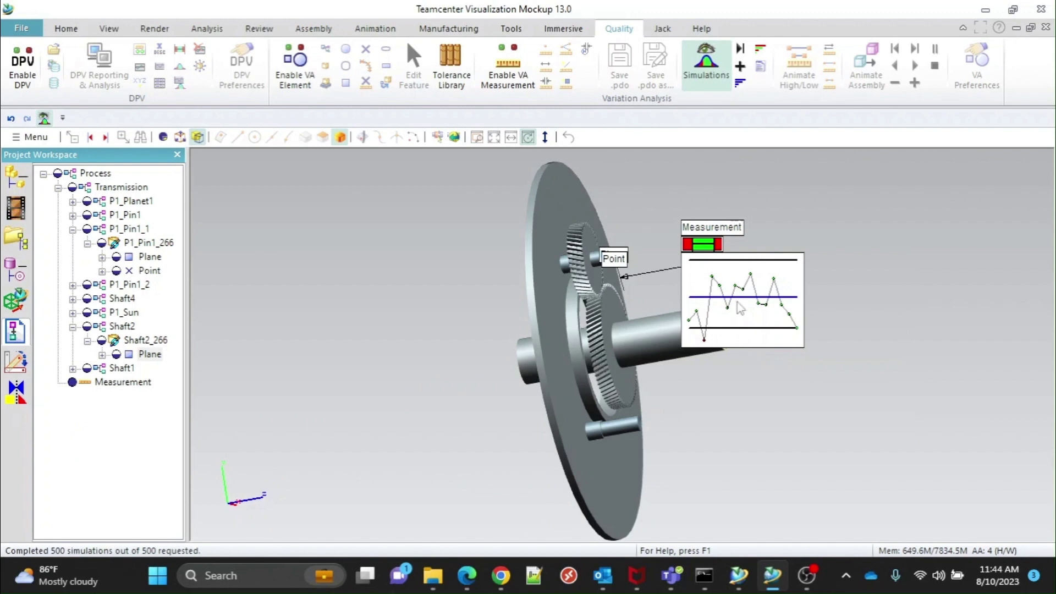
right_click(704, 248)
click(761, 361)
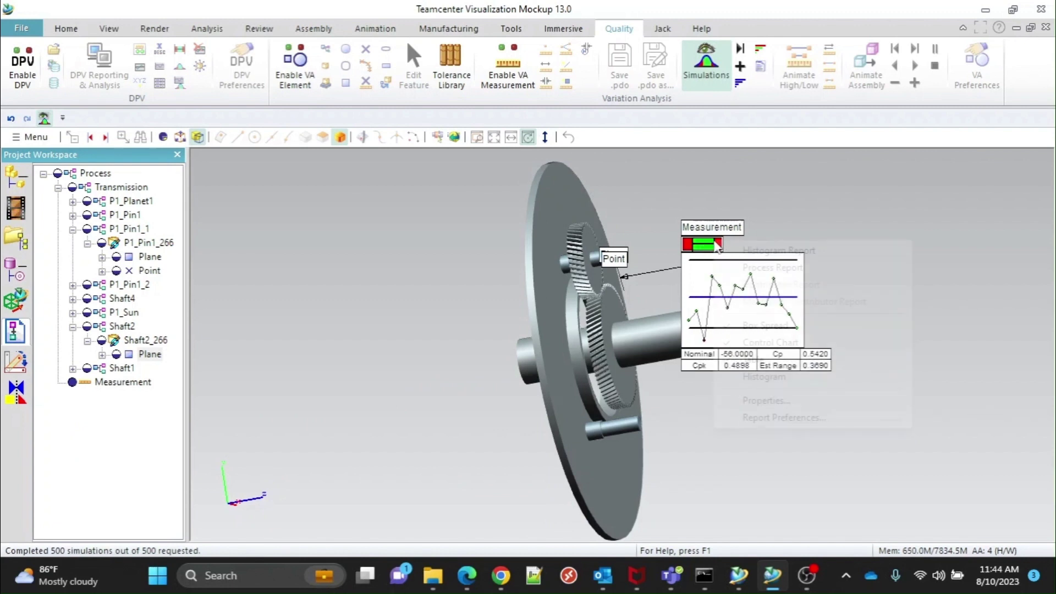
right_click(714, 242)
click(760, 378)
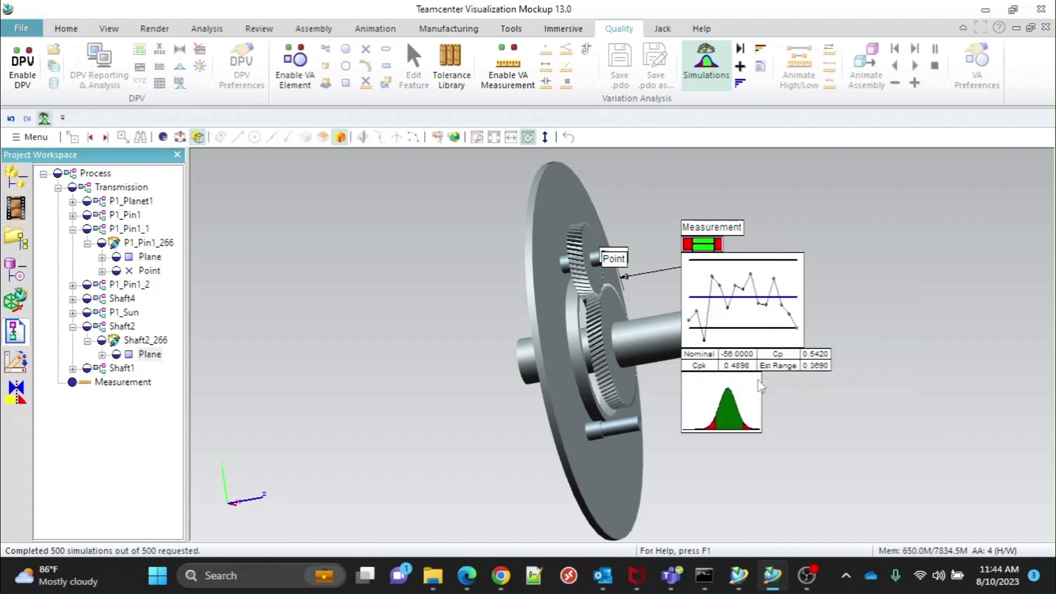
right_click(698, 245)
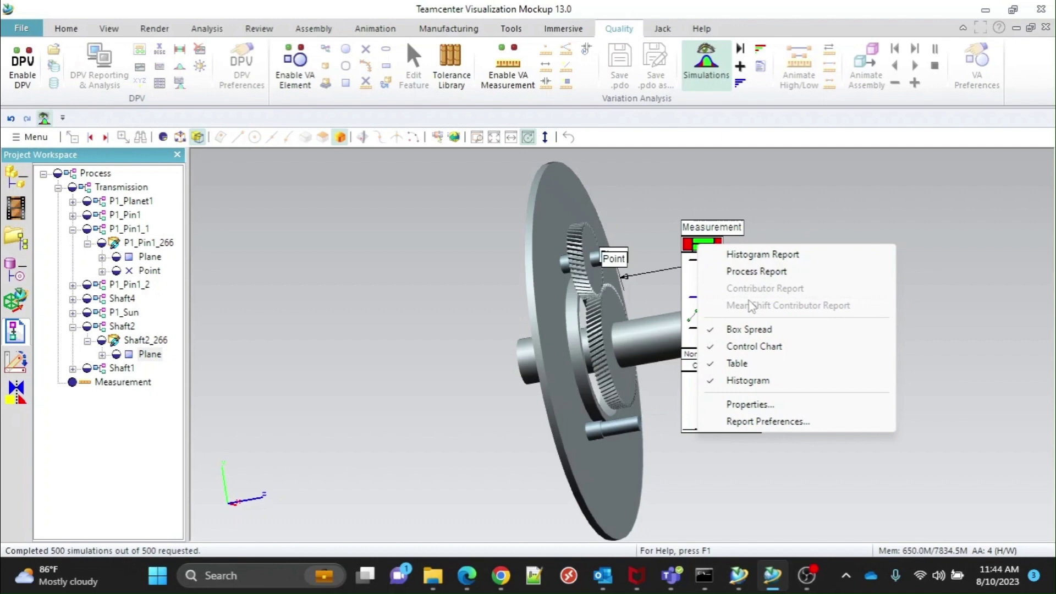
click(743, 421)
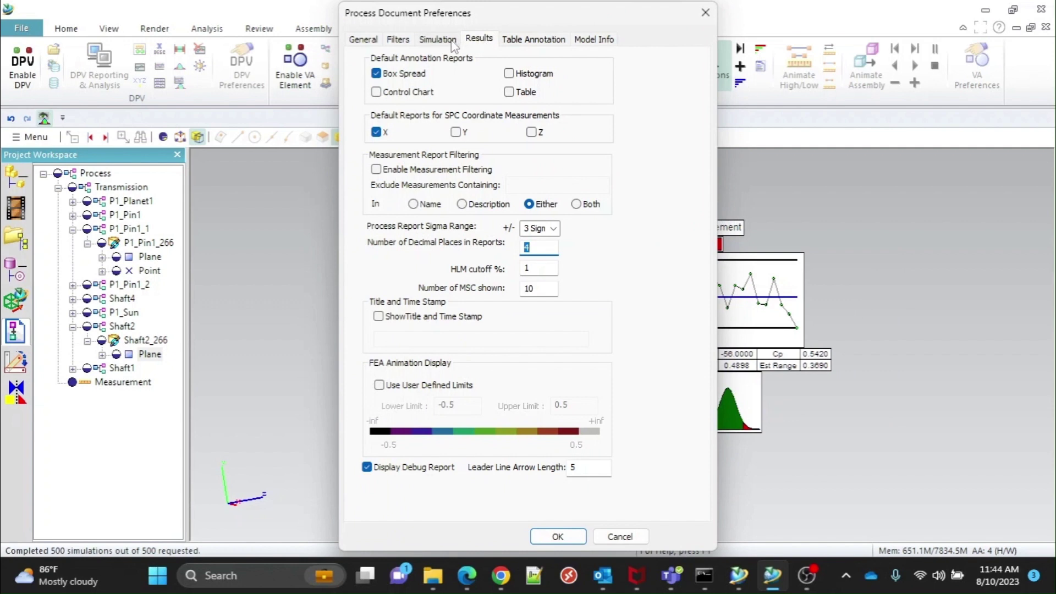
Enable Lower and Upper specification limit in the Table Annotation preferences and apply.
click(529, 40)
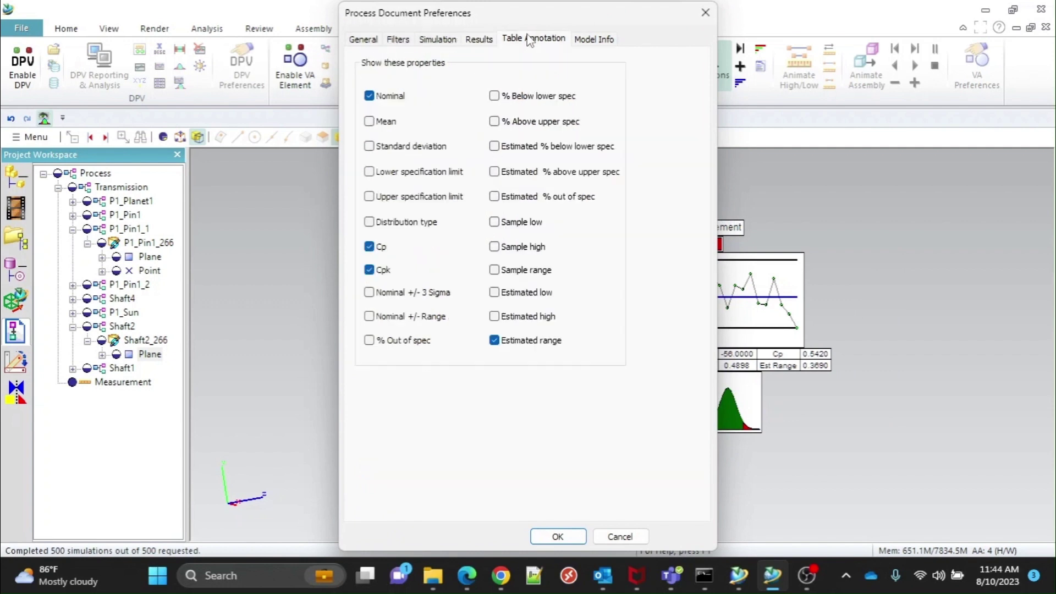
click(369, 172)
click(369, 197)
click(558, 536)
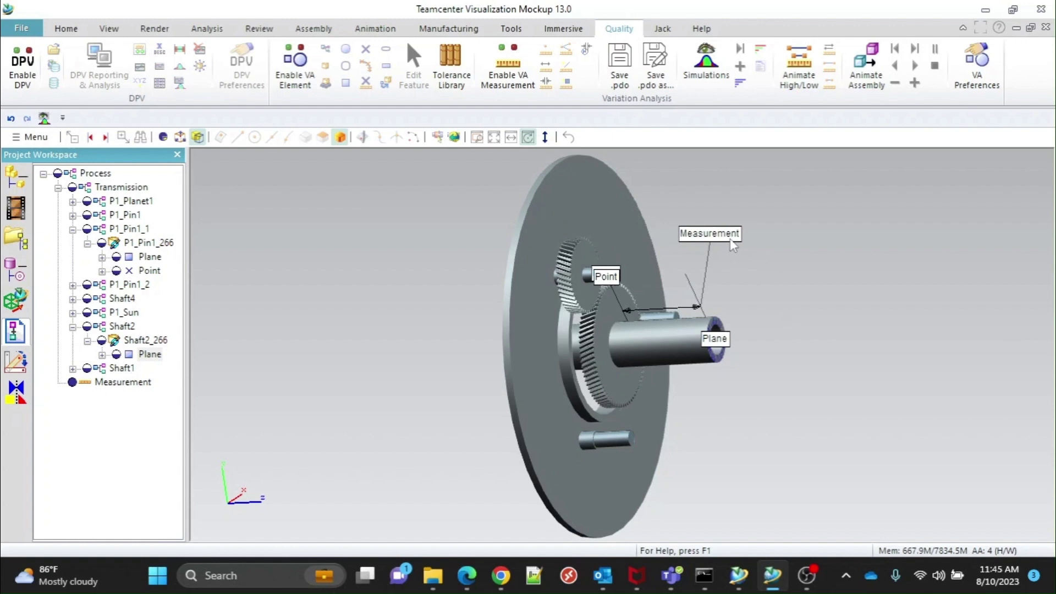
Rerun the Monte Carlo simulations and add a results table showing Lower Limit -56.1 and Upper Limit -55.9.
click(706, 61)
click(741, 50)
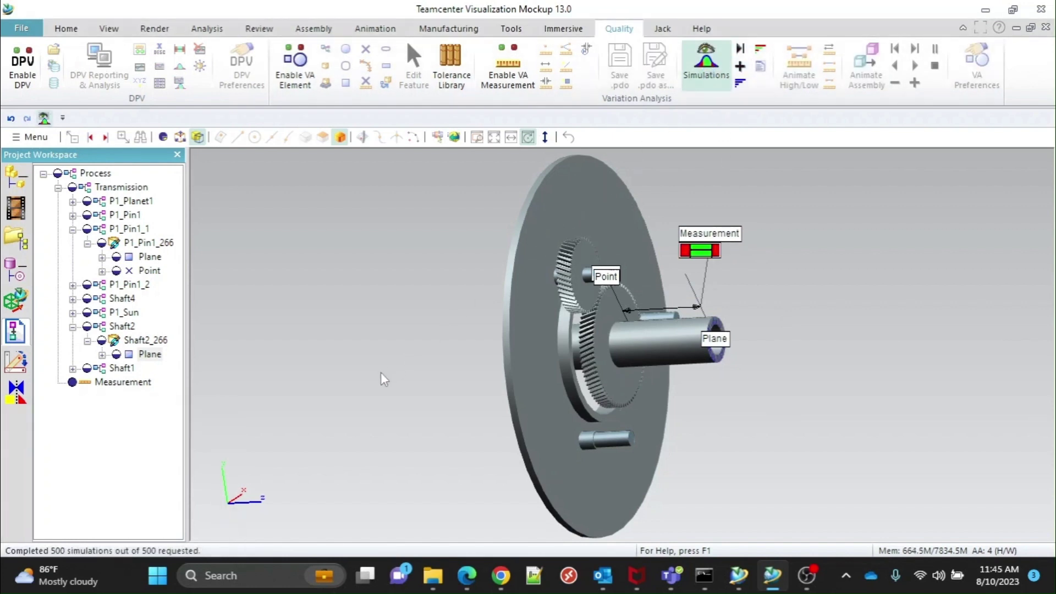
right_click(706, 251)
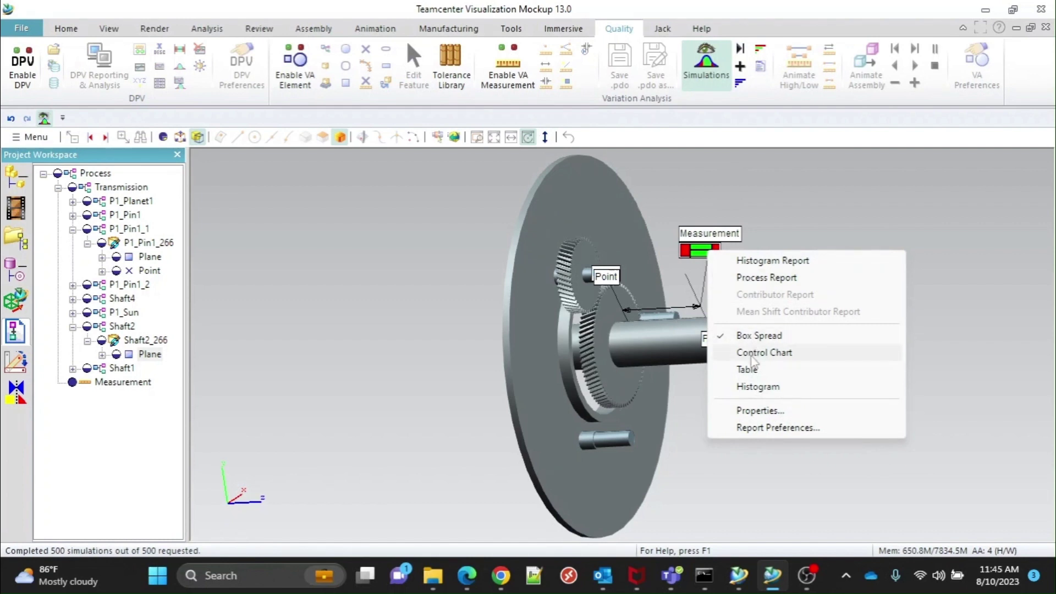
click(746, 369)
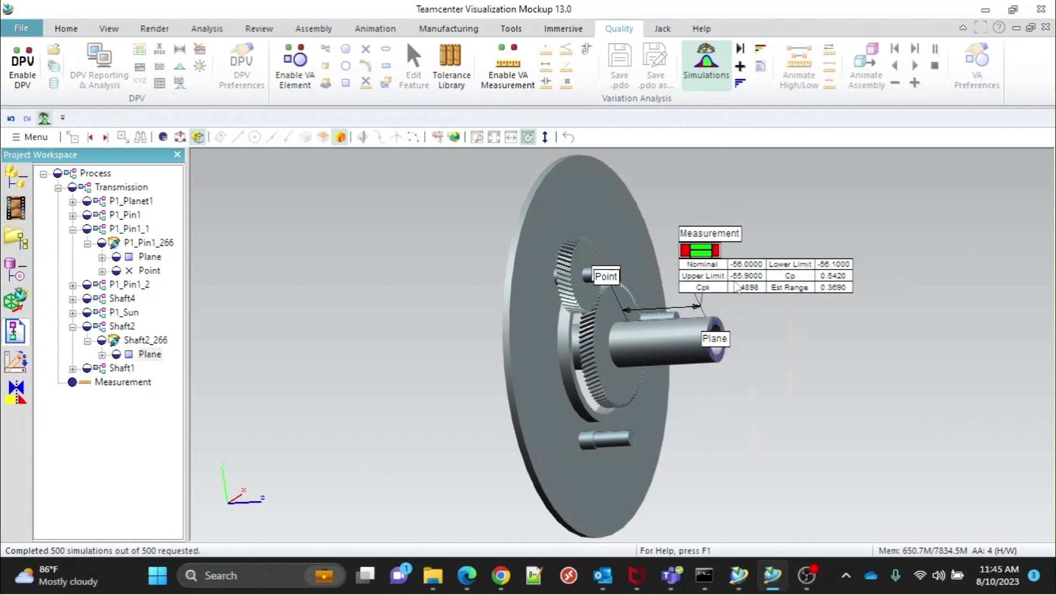